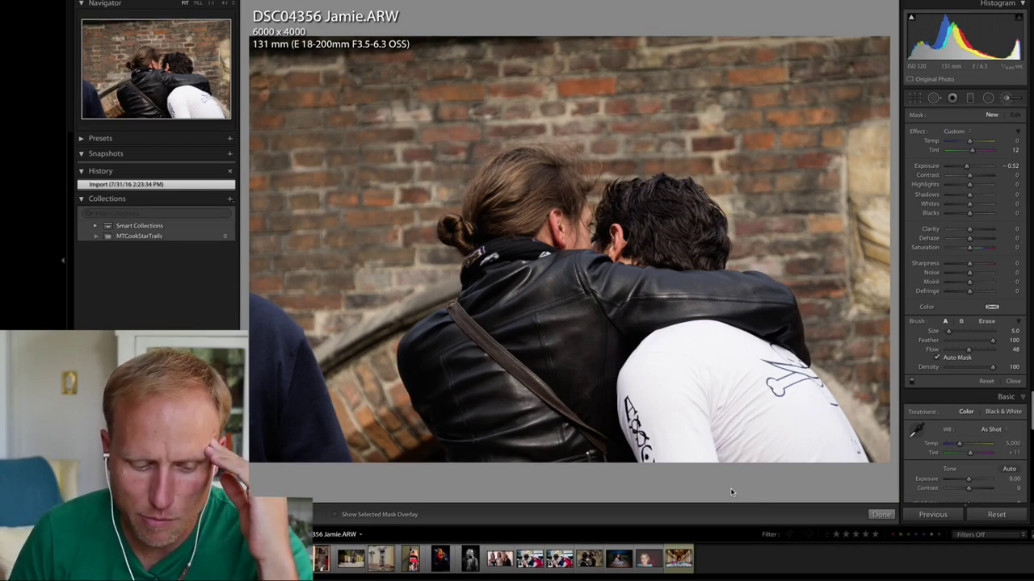
Step: Step past the JPG version of the Jamie portrait to the woodland stream photo
{"action": "key", "text": "Right"}
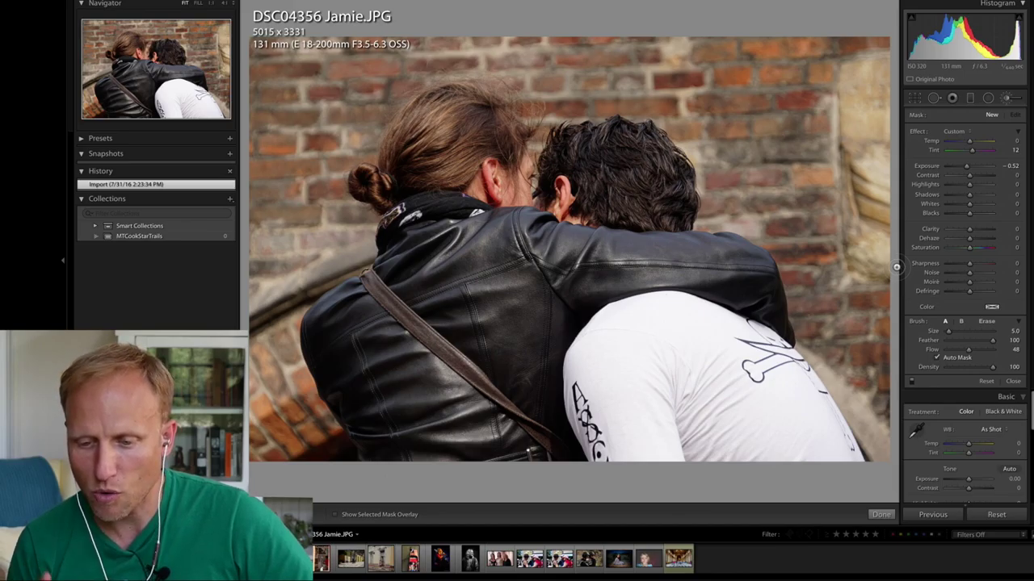
{"action": "key", "text": "Right"}
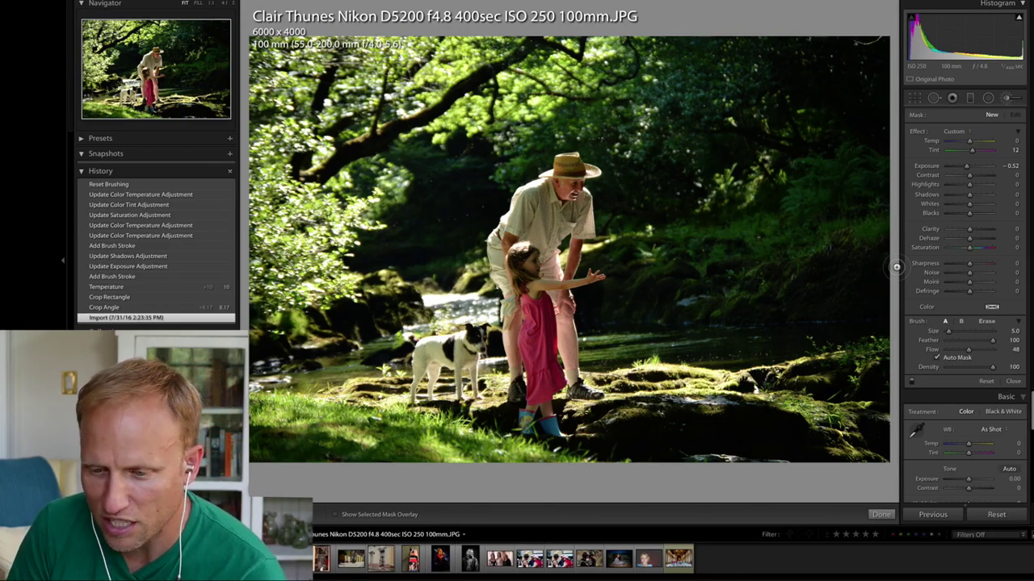
Step: Rotate and reposition the stream photo in the crop overlay, then apply the crop
{"action": "left_click", "coordinate": [916, 97]}
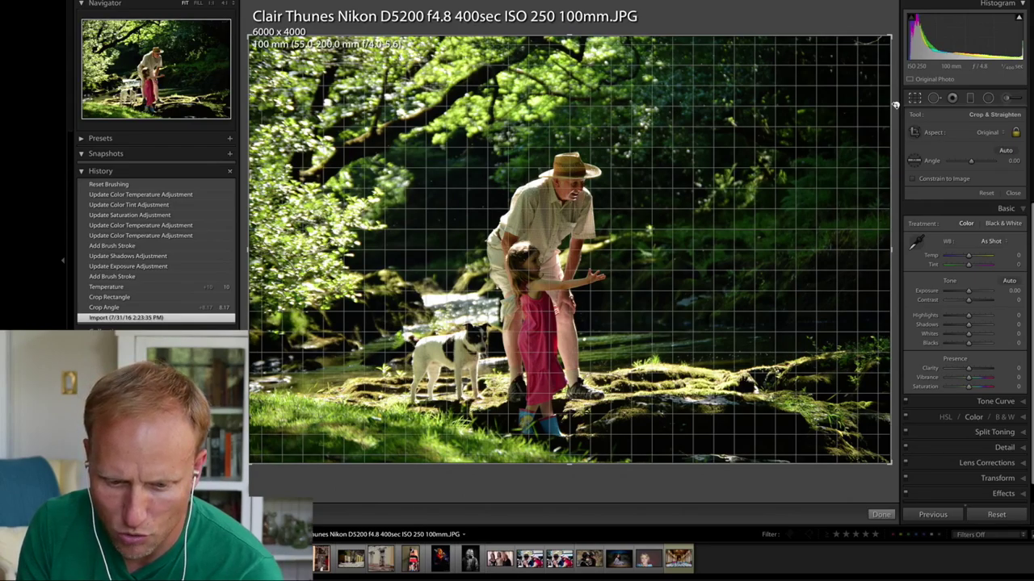
{"action": "left_click_drag", "start_coordinate": [894, 105], "coordinate": [907, 164]}
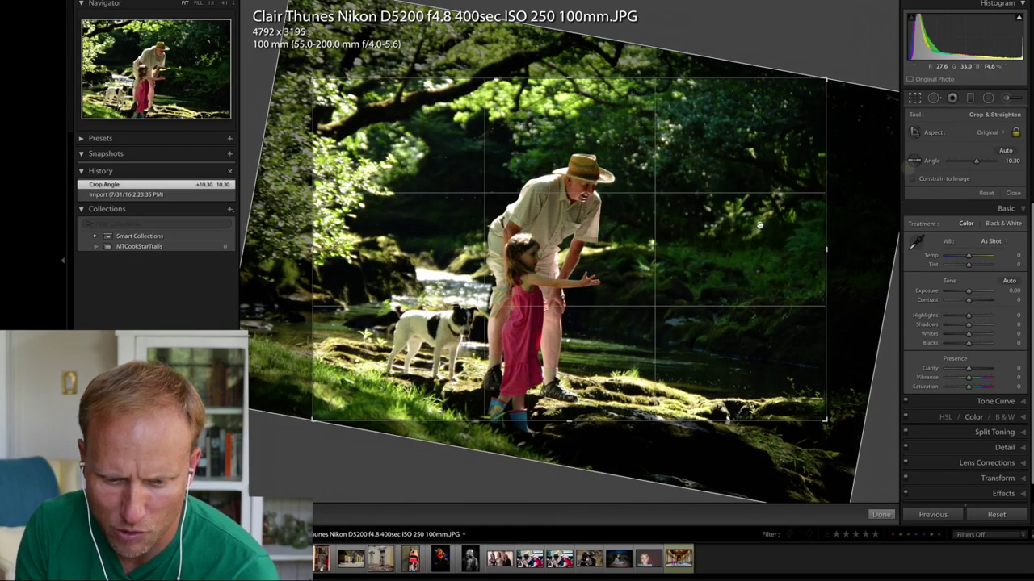
{"action": "left_click_drag", "start_coordinate": [752, 196], "coordinate": [756, 198]}
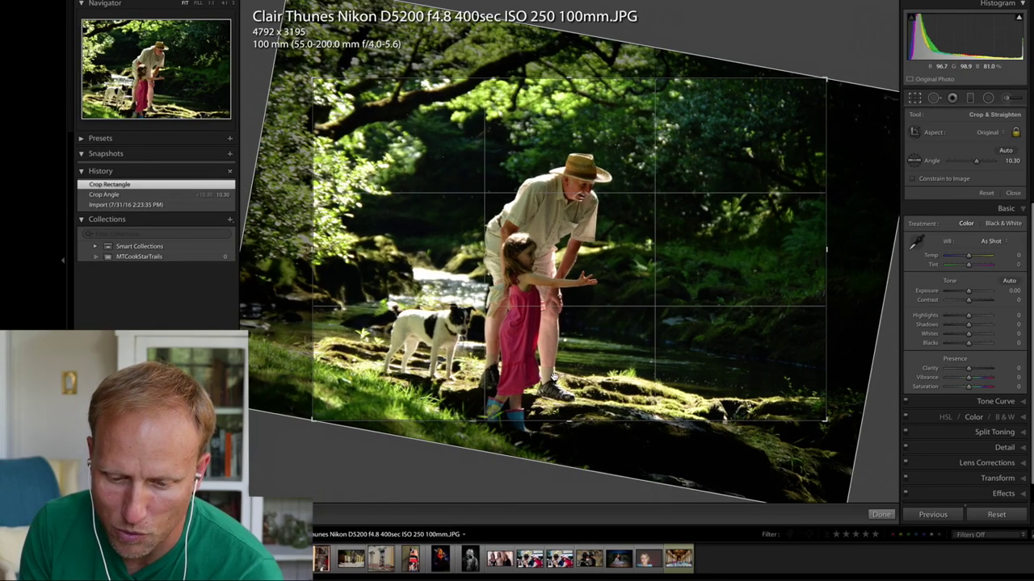
{"action": "left_click_drag", "start_coordinate": [554, 376], "coordinate": [555, 378]}
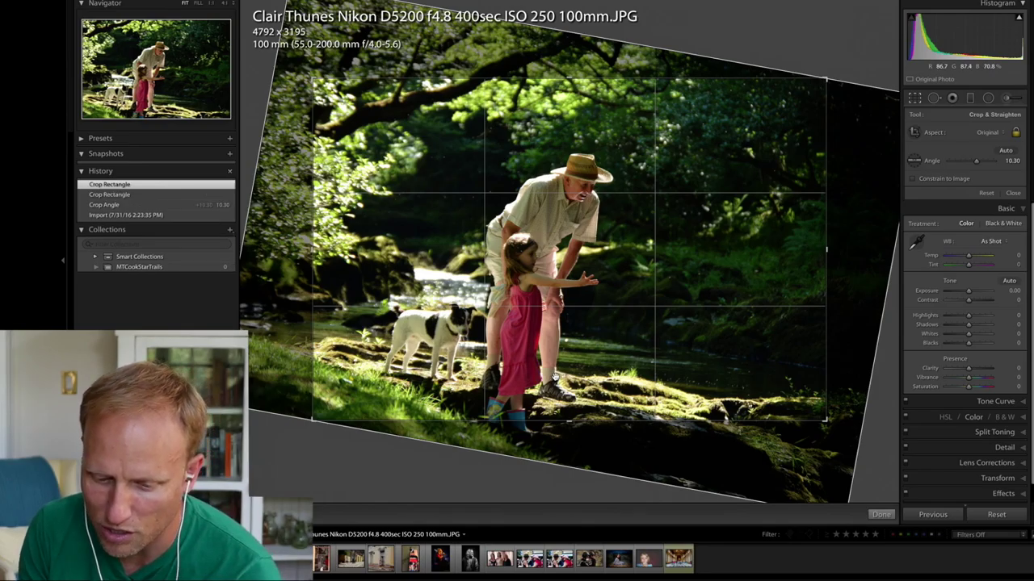
{"action": "key", "text": "Return"}
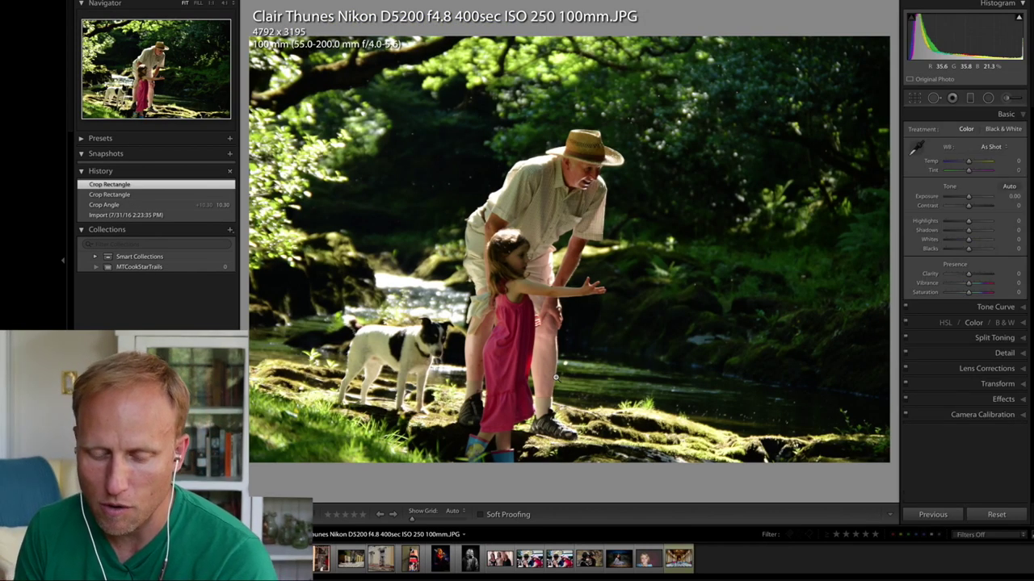
Step: Fine-tune the rotation angle to 8.13, apply it, and lift Shadows to +25
{"action": "left_click", "coordinate": [916, 99]}
{"action": "left_click_drag", "start_coordinate": [883, 138], "coordinate": [880, 130]}
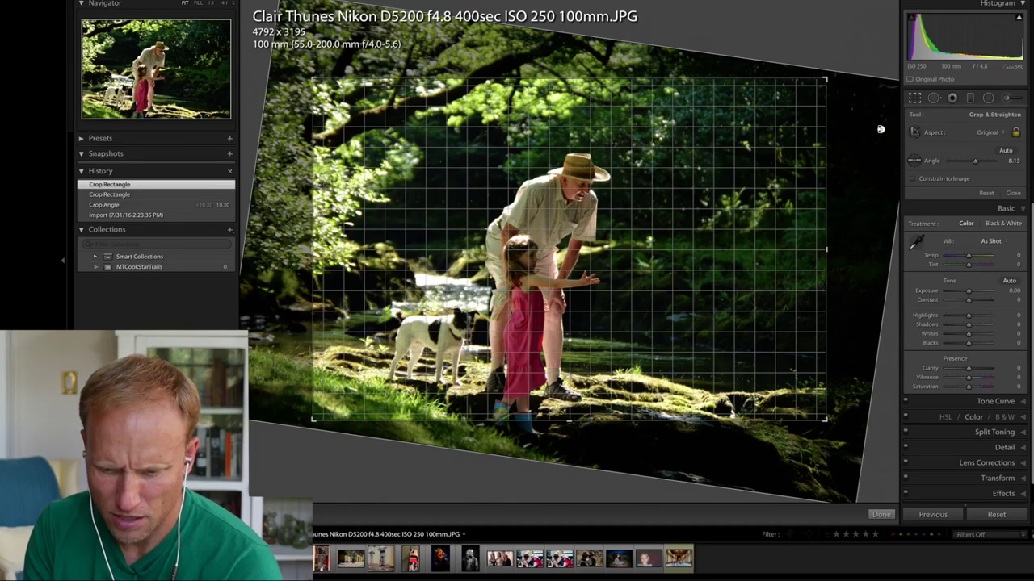
{"action": "key", "text": "Return"}
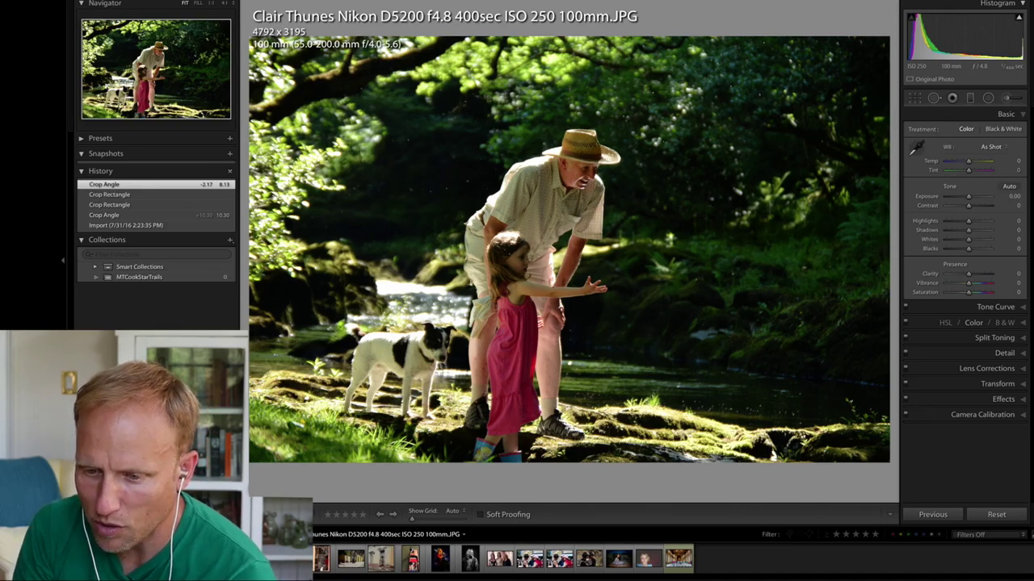
{"action": "left_click", "coordinate": [974, 233]}
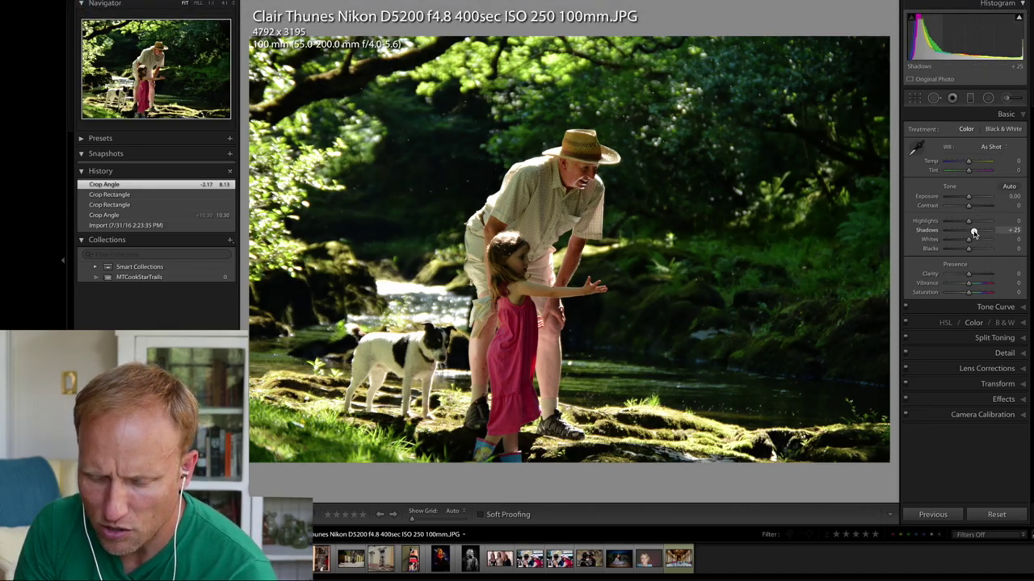
Step: Set Shadows +37, Temp +10, Exposure +0.40 and Contrast +10 in the Basic panel
{"action": "left_click_drag", "start_coordinate": [974, 234], "coordinate": [975, 233]}
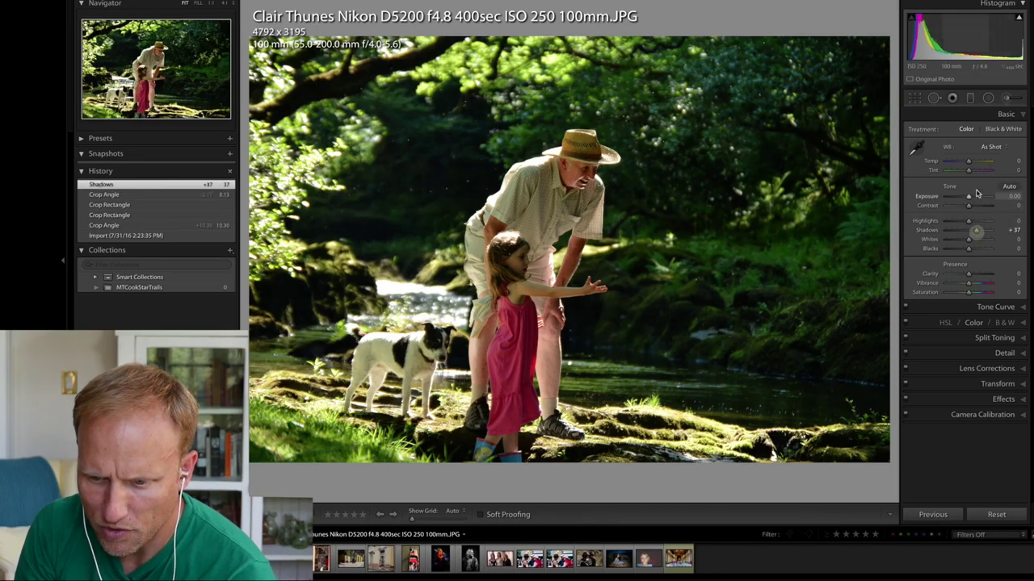
{"action": "left_click_drag", "start_coordinate": [971, 163], "coordinate": [969, 163]}
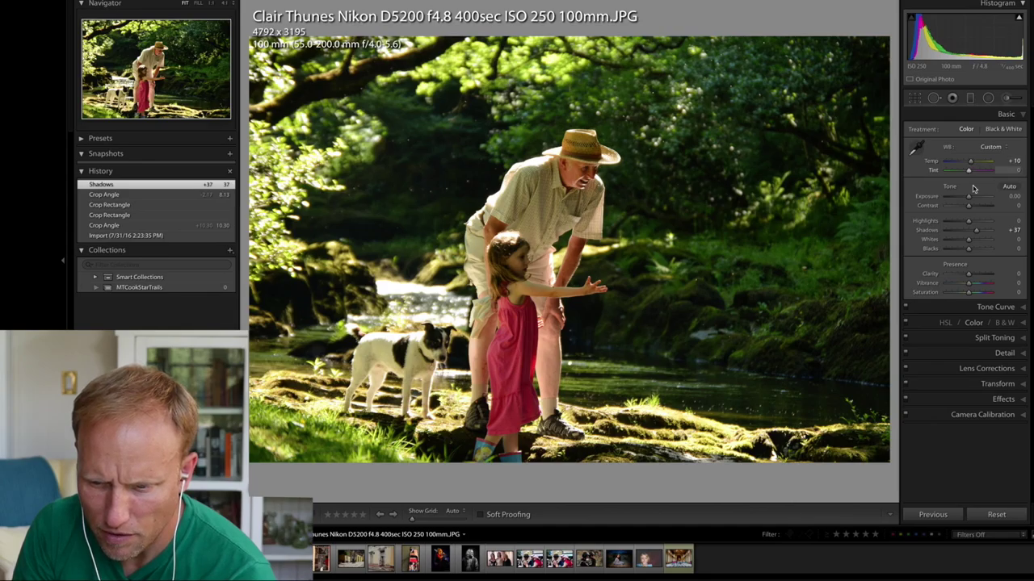
{"action": "left_click_drag", "start_coordinate": [975, 199], "coordinate": [973, 199]}
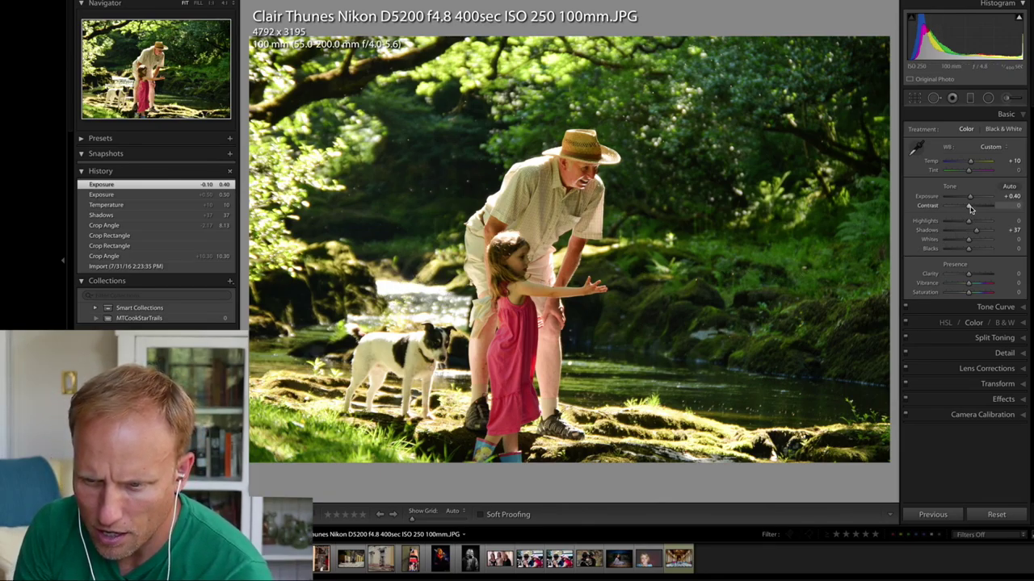
{"action": "left_click_drag", "start_coordinate": [970, 210], "coordinate": [971, 209]}
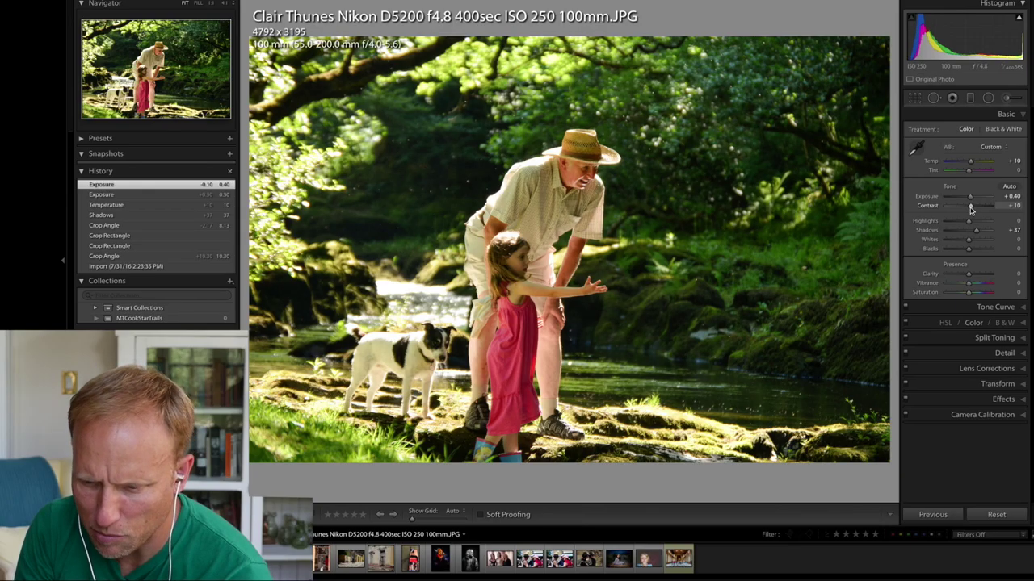
{"action": "left_click", "coordinate": [1007, 97]}
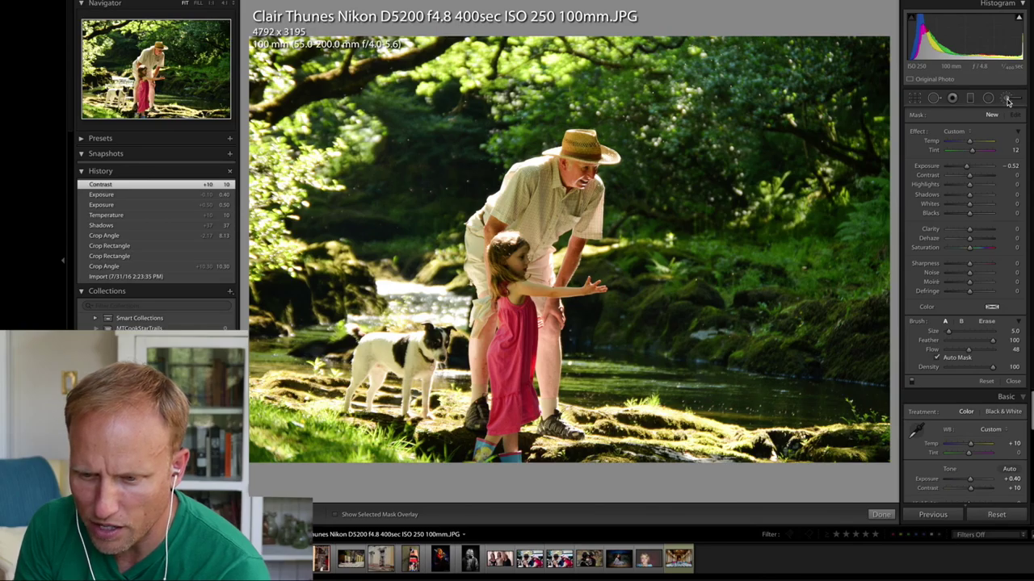
Step: Set a warm, brightening brush and paint the girl's shoulder and the man's chest and face
{"action": "left_click_drag", "start_coordinate": [979, 166], "coordinate": [972, 168]}
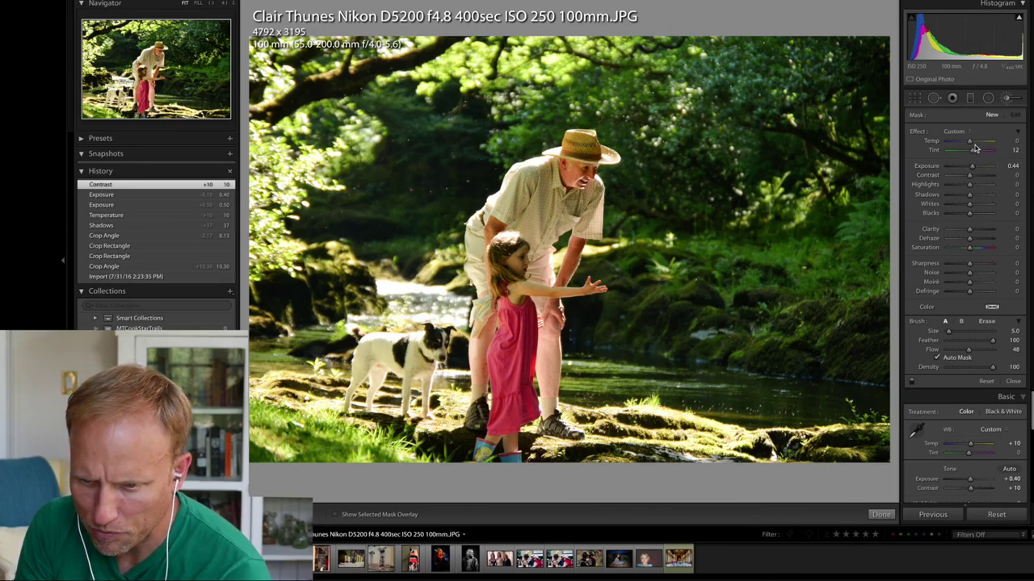
{"action": "left_click_drag", "start_coordinate": [974, 143], "coordinate": [975, 139]}
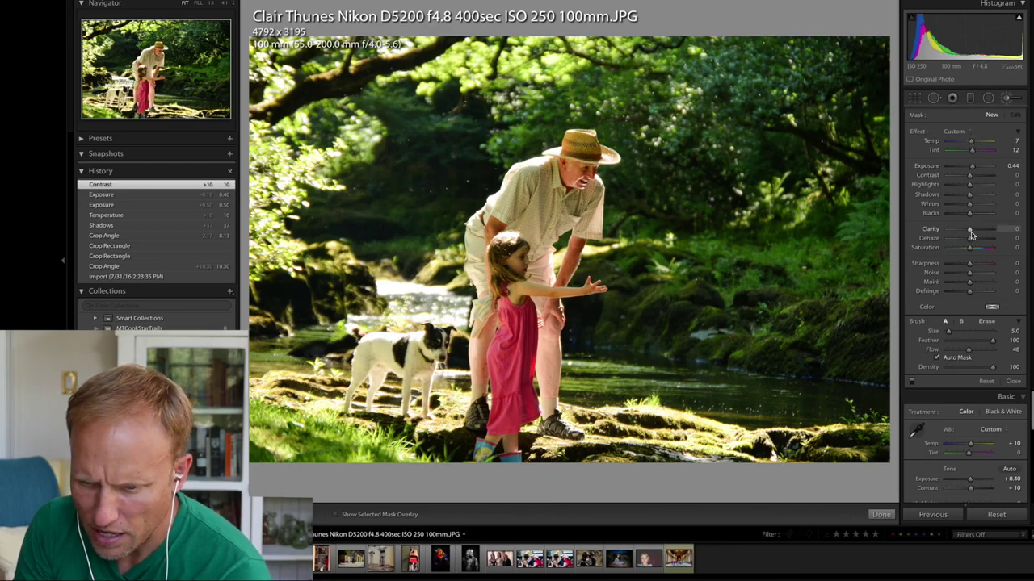
{"action": "left_click_drag", "start_coordinate": [971, 198], "coordinate": [974, 198]}
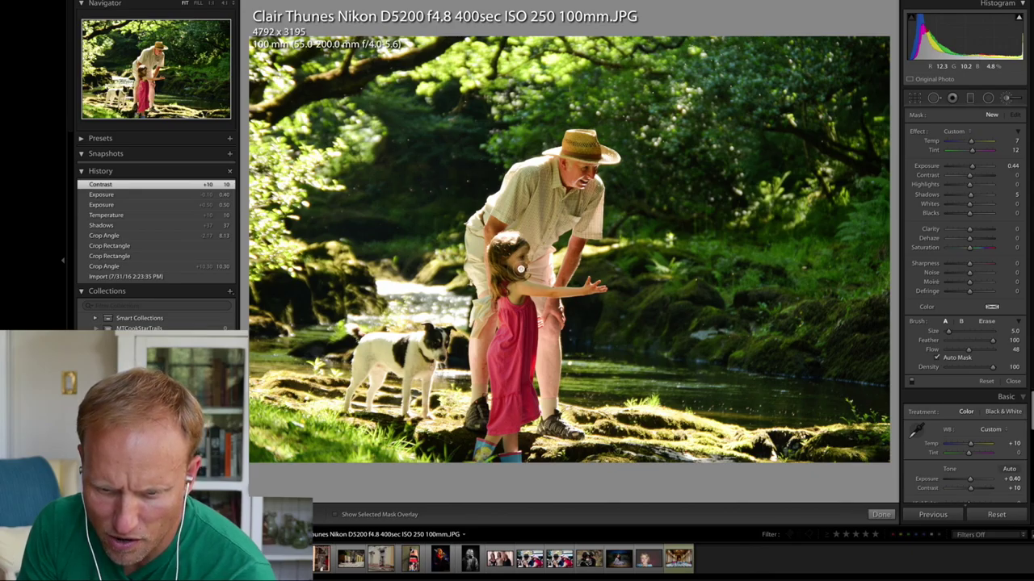
{"action": "left_click", "coordinate": [521, 269]}
{"action": "left_click", "coordinate": [571, 168]}
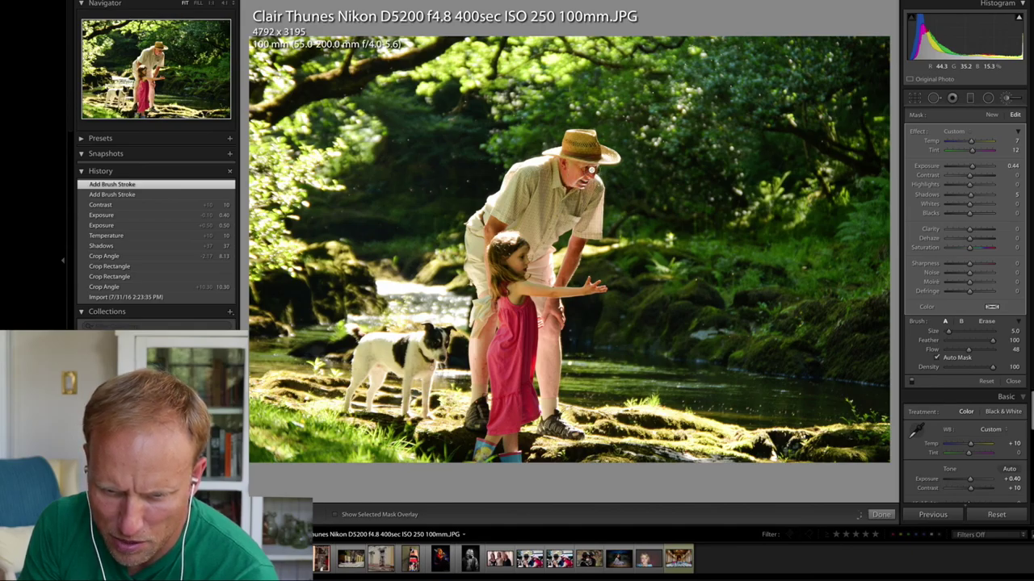
{"action": "left_click", "coordinate": [581, 177]}
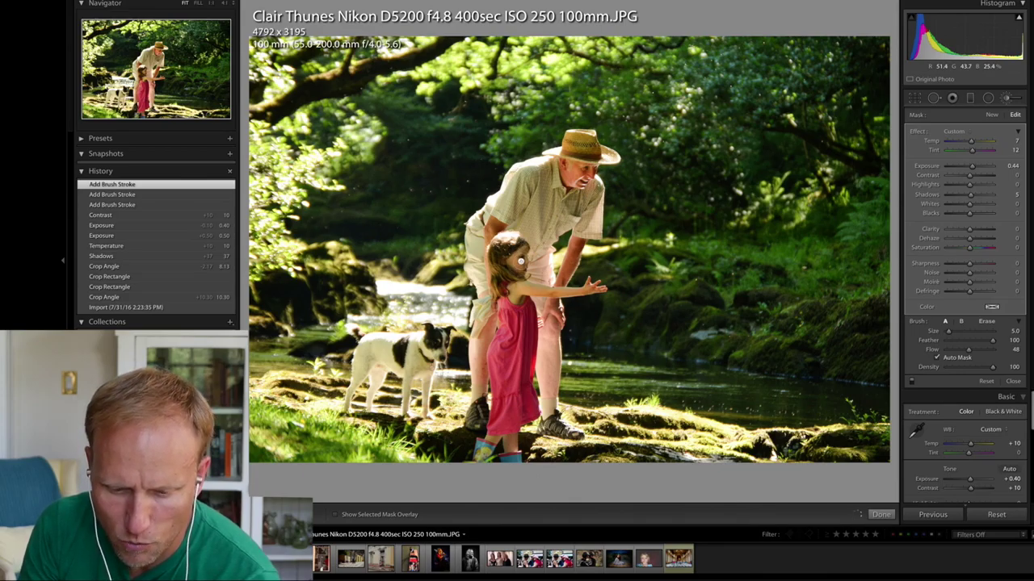
Step: Brush over the girl's head and face up close, then raise brushed exposure to 1.06
{"action": "left_click_drag", "start_coordinate": [521, 262], "coordinate": [522, 258]}
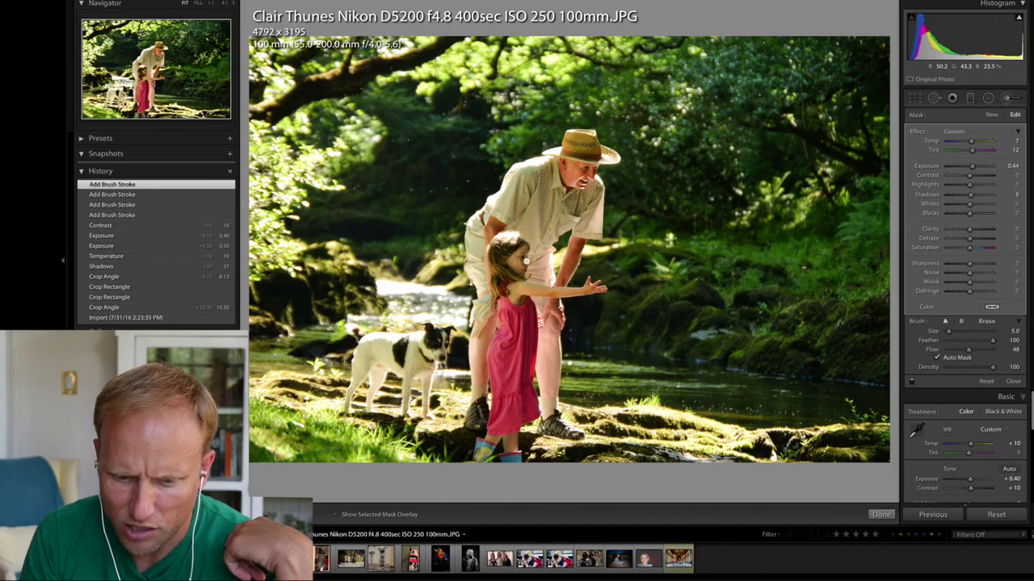
{"action": "left_click_drag", "start_coordinate": [517, 259], "coordinate": [523, 253]}
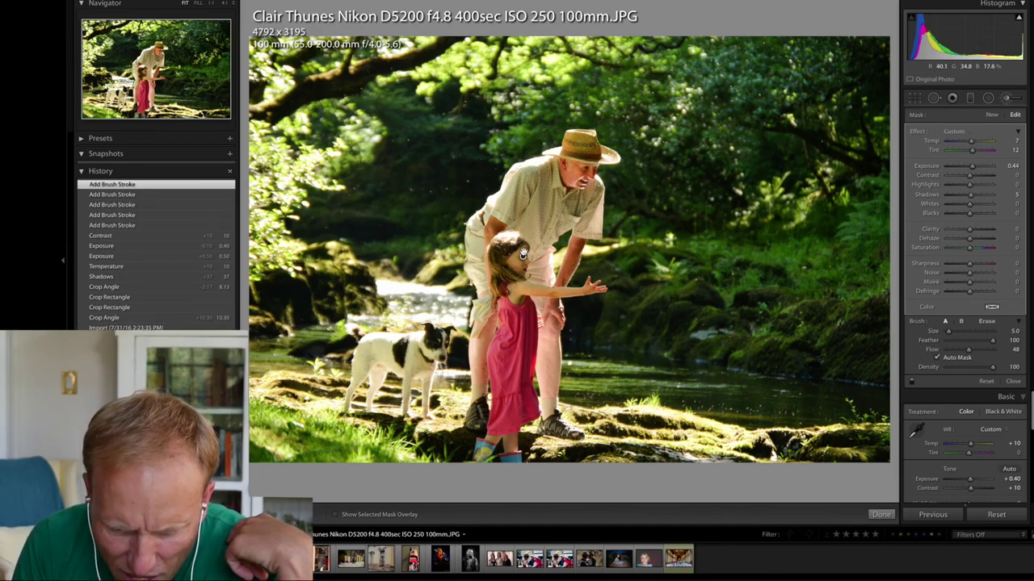
{"action": "key", "text": "z"}
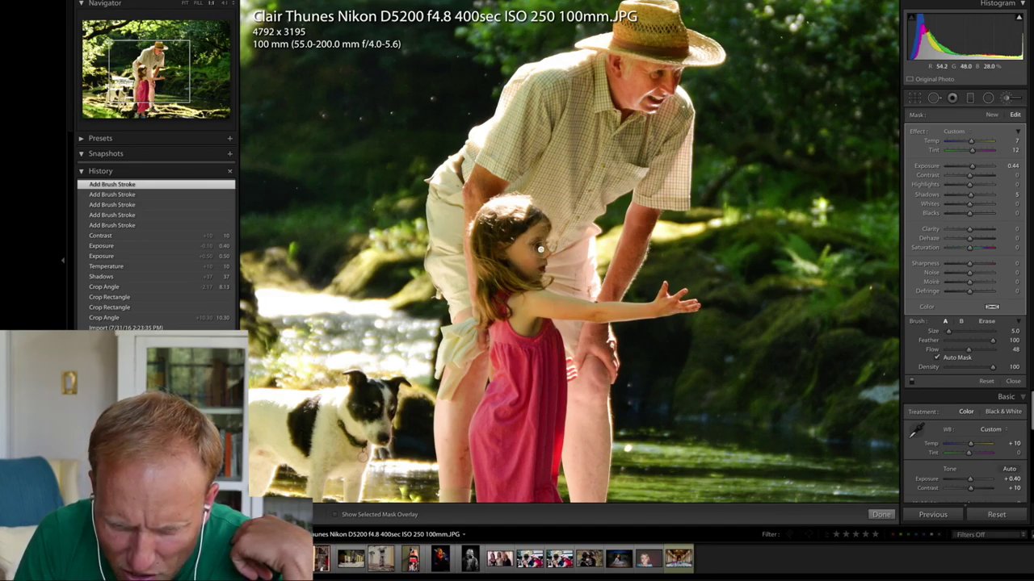
{"action": "left_click_drag", "start_coordinate": [547, 230], "coordinate": [525, 275]}
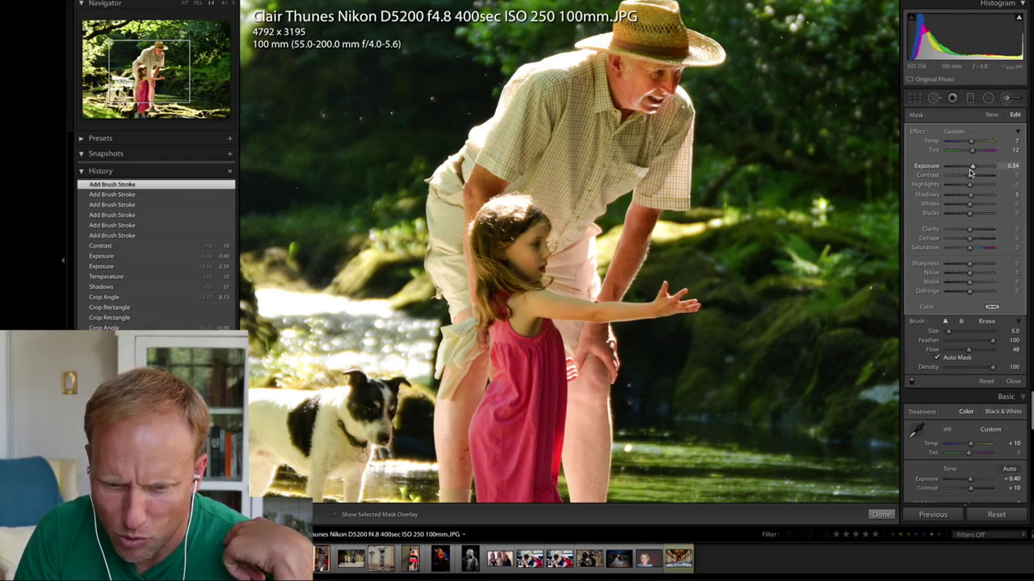
{"action": "left_click_drag", "start_coordinate": [971, 172], "coordinate": [974, 165]}
{"action": "left_click_drag", "start_coordinate": [971, 141], "coordinate": [973, 146]}
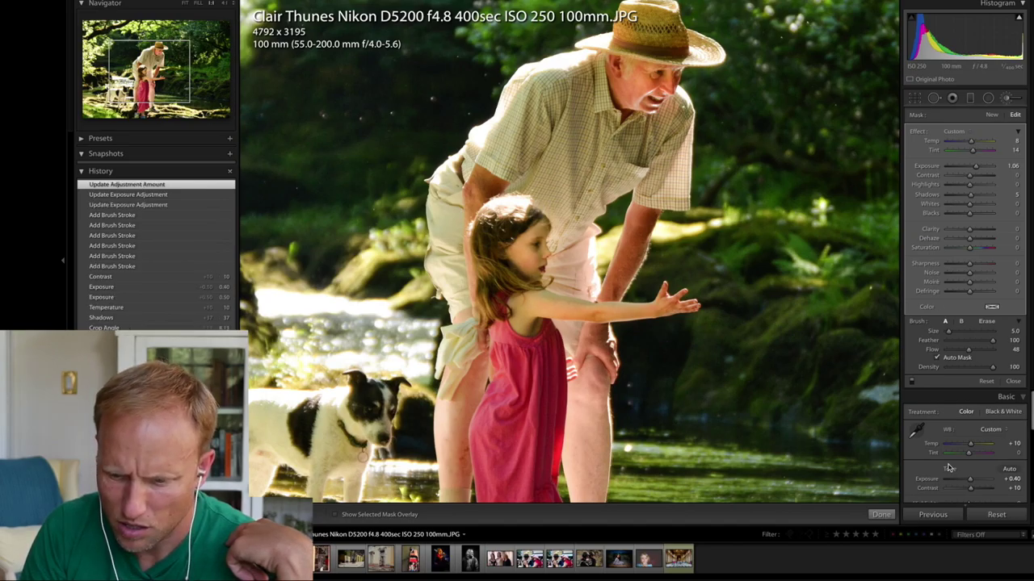
{"action": "left_click", "coordinate": [881, 514]}
{"action": "left_click", "coordinate": [777, 425]}
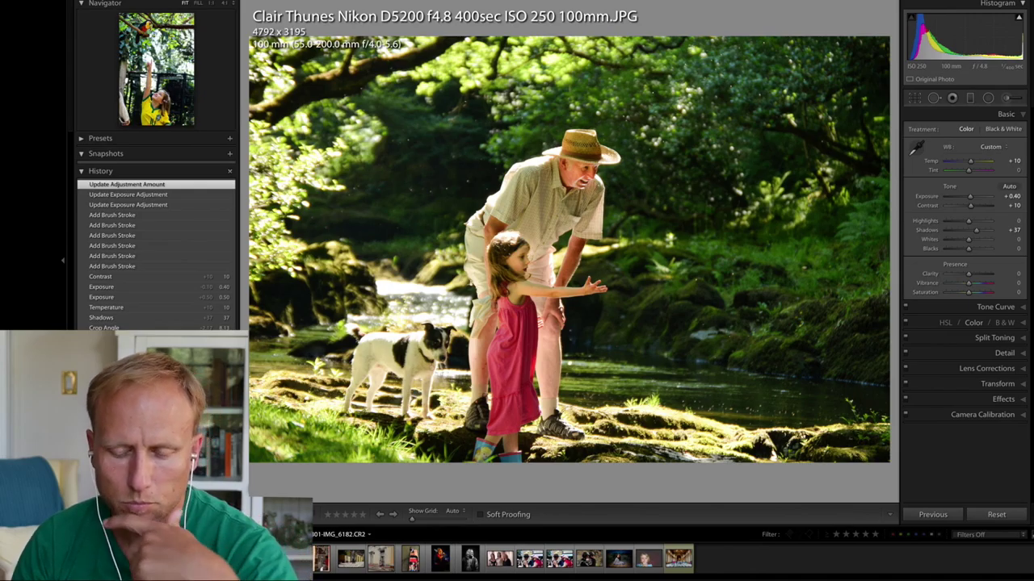
Step: Load the girl-and-toucan photo 20150801-IMG_6182.CR2 from the filmstrip
{"action": "left_click", "coordinate": [321, 558]}
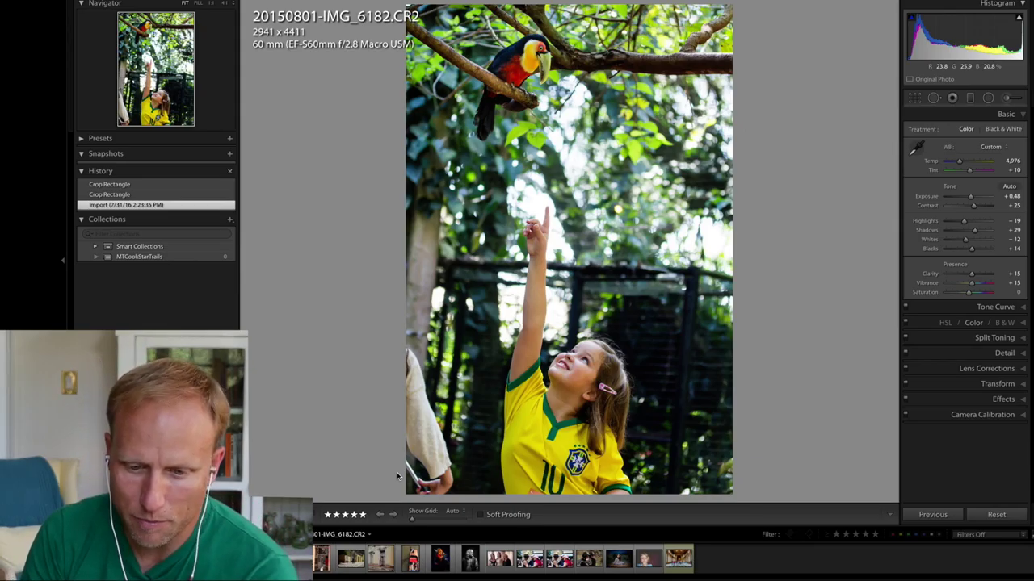
Step: Straighten the toucan photo to a -1.52 angle and apply the crop
{"action": "left_click", "coordinate": [915, 104]}
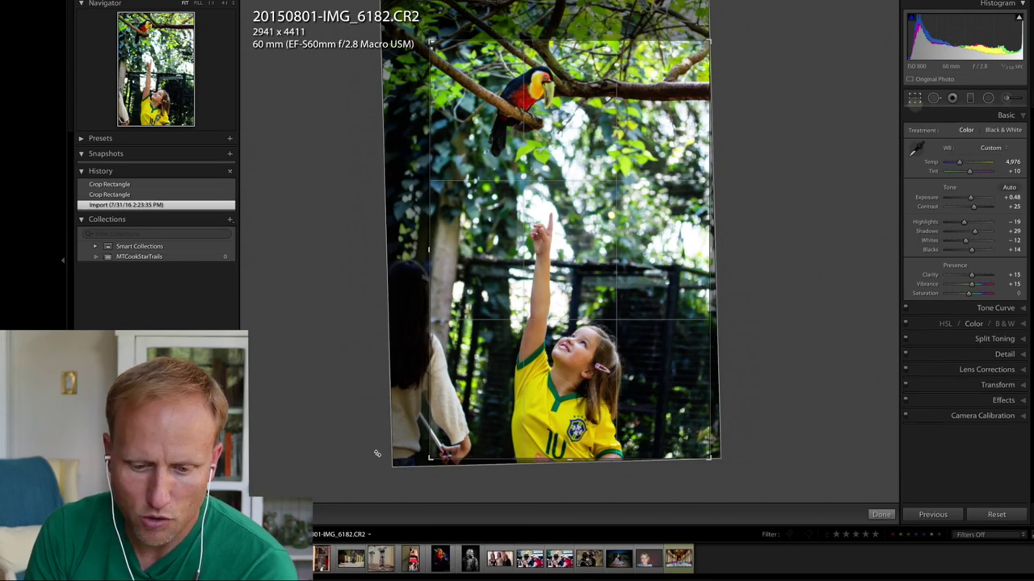
{"action": "left_click_drag", "start_coordinate": [428, 459], "coordinate": [444, 456]}
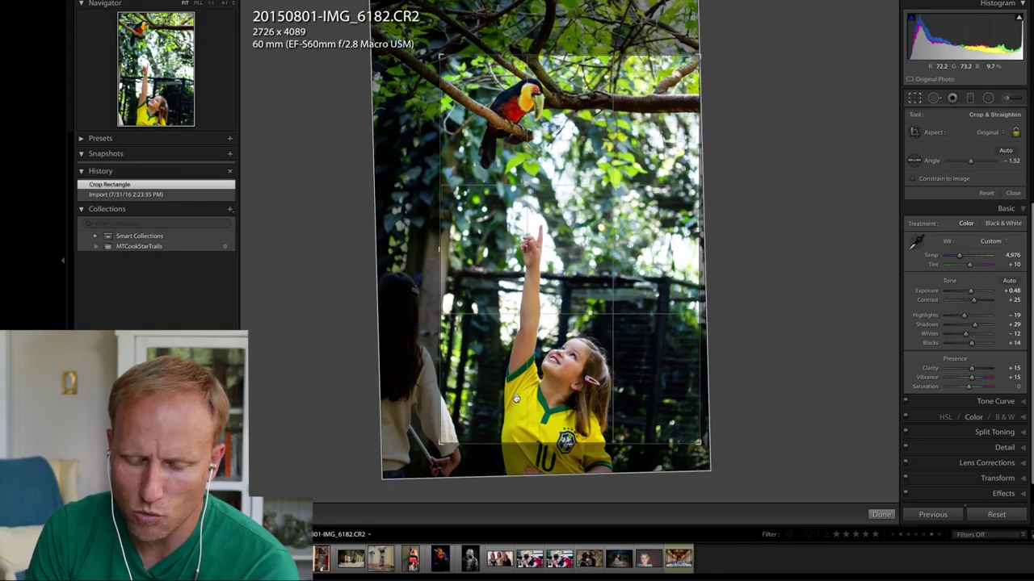
{"action": "key", "text": "Return"}
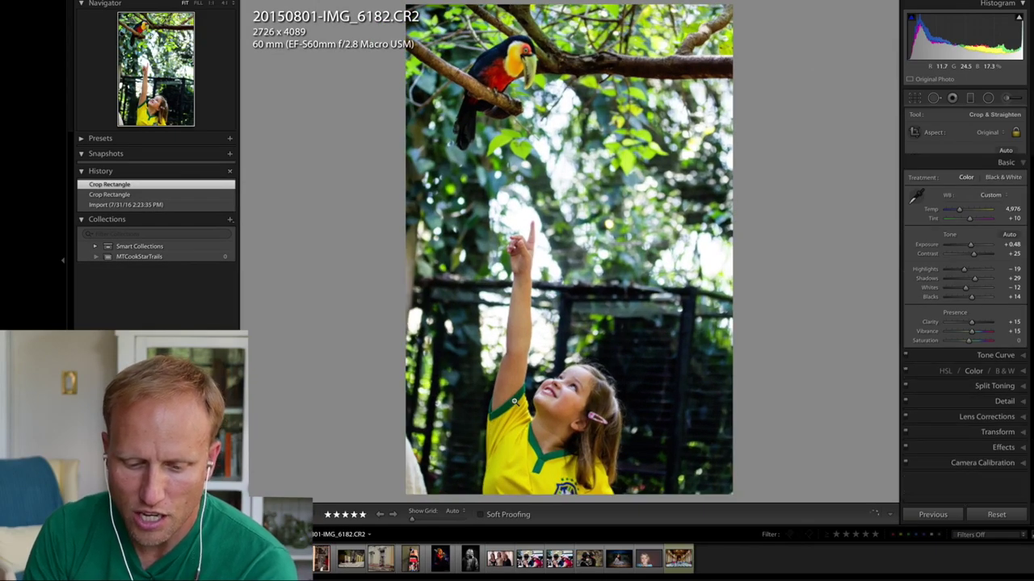
Step: Heal away the stray figure along the left edge with Spot Removal in Heal mode
{"action": "left_click", "coordinate": [933, 98]}
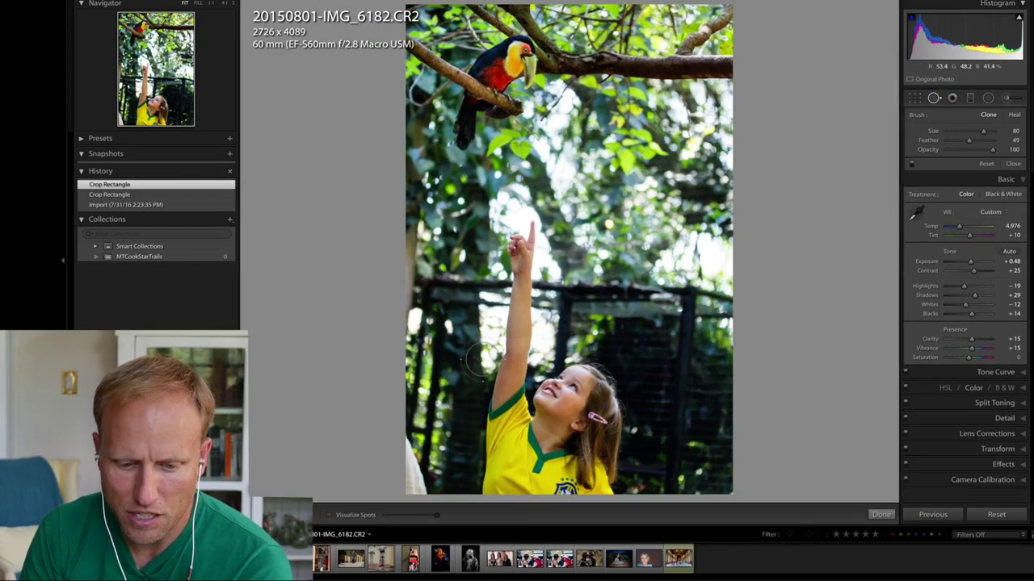
{"action": "left_click_drag", "start_coordinate": [400, 416], "coordinate": [410, 500]}
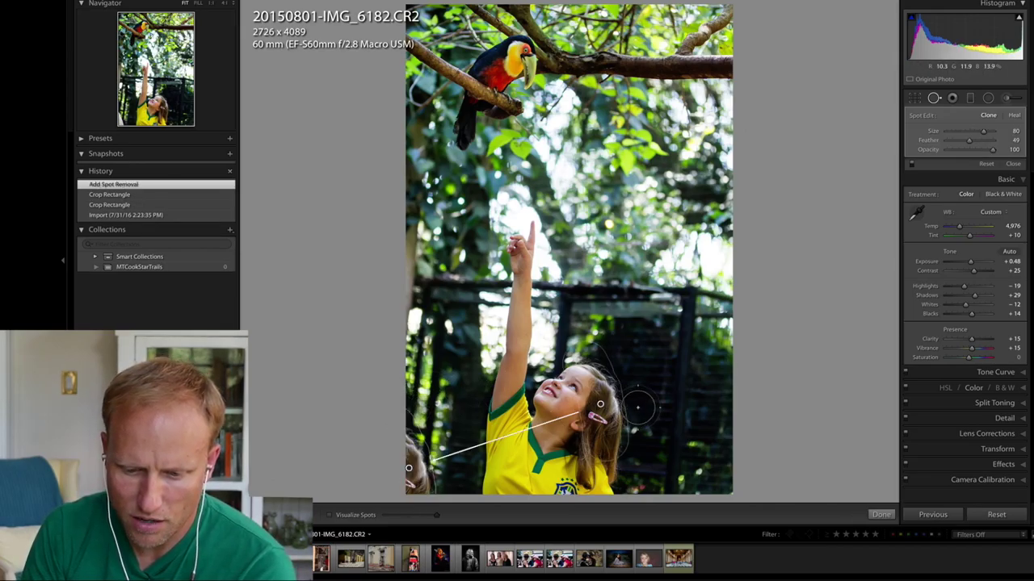
{"action": "mouse_move", "coordinate": [601, 404]}
{"action": "left_mouse_down"}
{"action": "mouse_move", "coordinate": [524, 366]}
{"action": "mouse_move", "coordinate": [453, 355]}
{"action": "mouse_move", "coordinate": [417, 365]}
{"action": "left_mouse_up"}
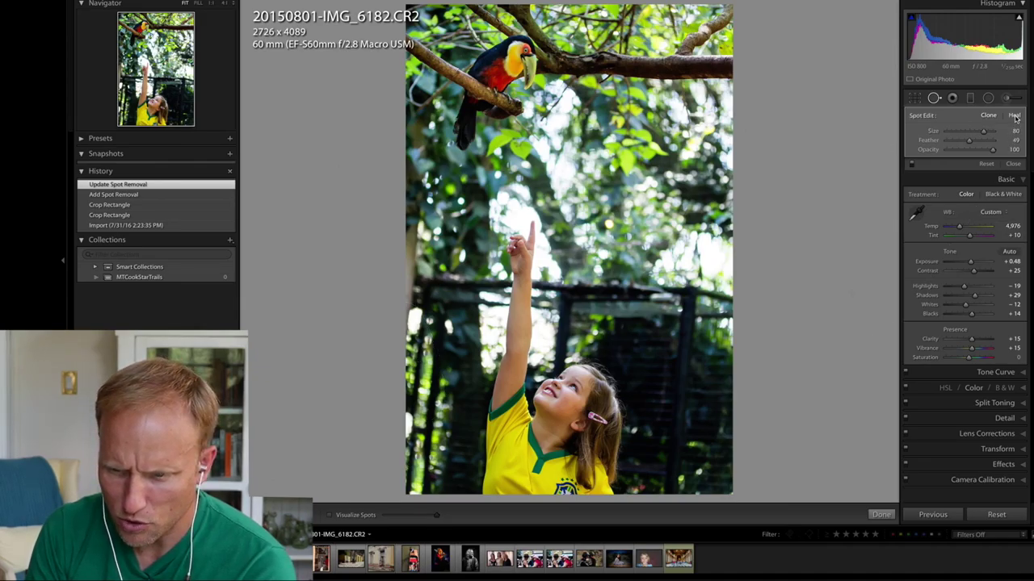
{"action": "left_click", "coordinate": [1014, 116]}
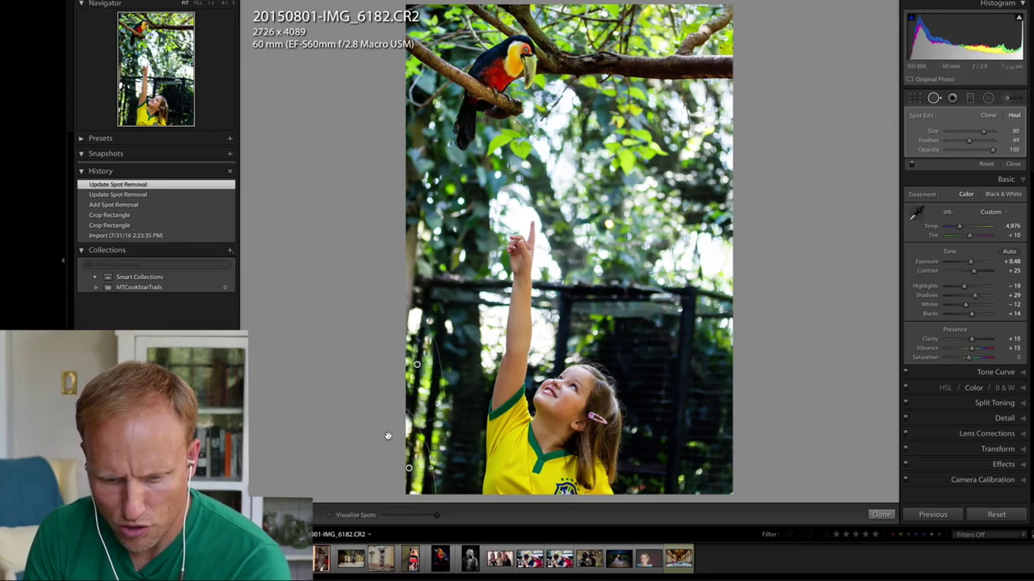
{"action": "left_click", "coordinate": [407, 463]}
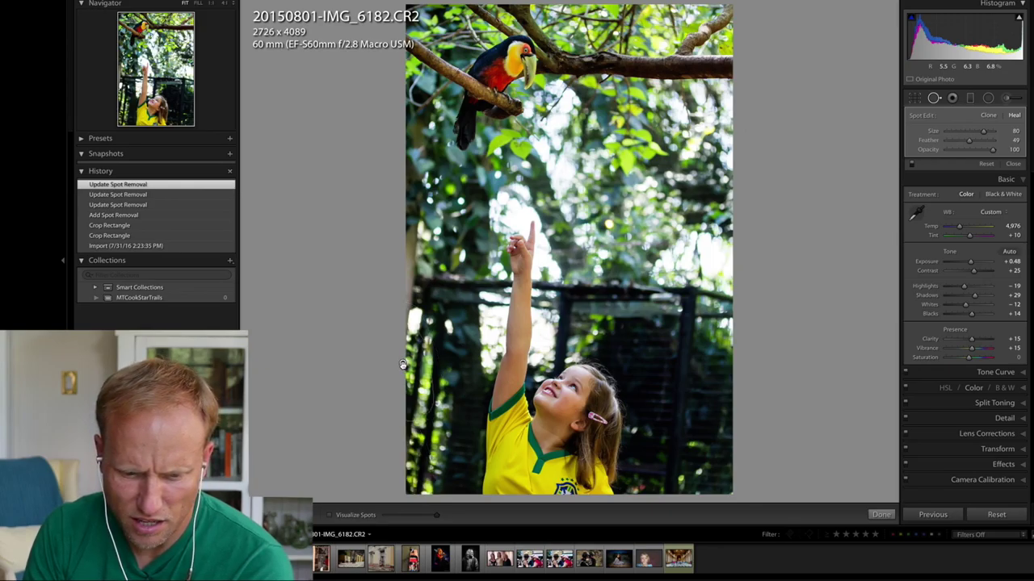
{"action": "left_click", "coordinate": [874, 514]}
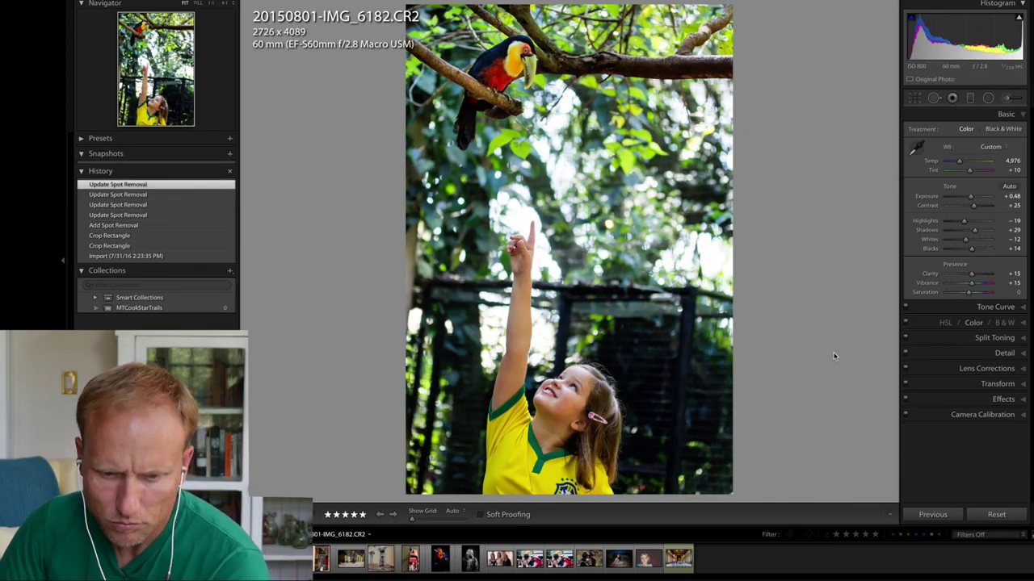
Step: Advance to the black-and-white cowboy photo with the microphone
{"action": "key", "text": "Right"}
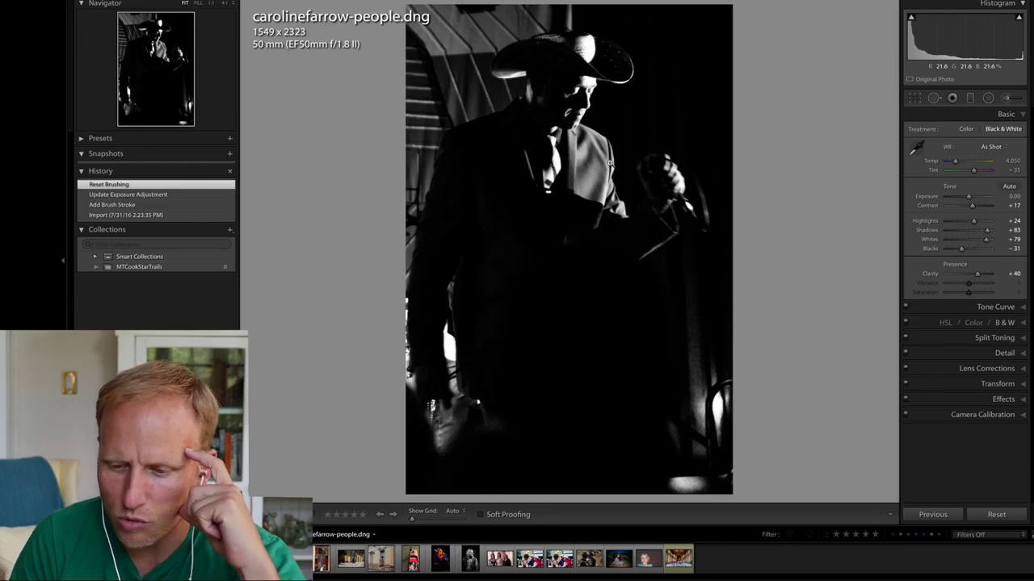
Step: Heal a blemish on the cowboy's face with a size-57 Spot Removal brush
{"action": "left_click", "coordinate": [933, 98]}
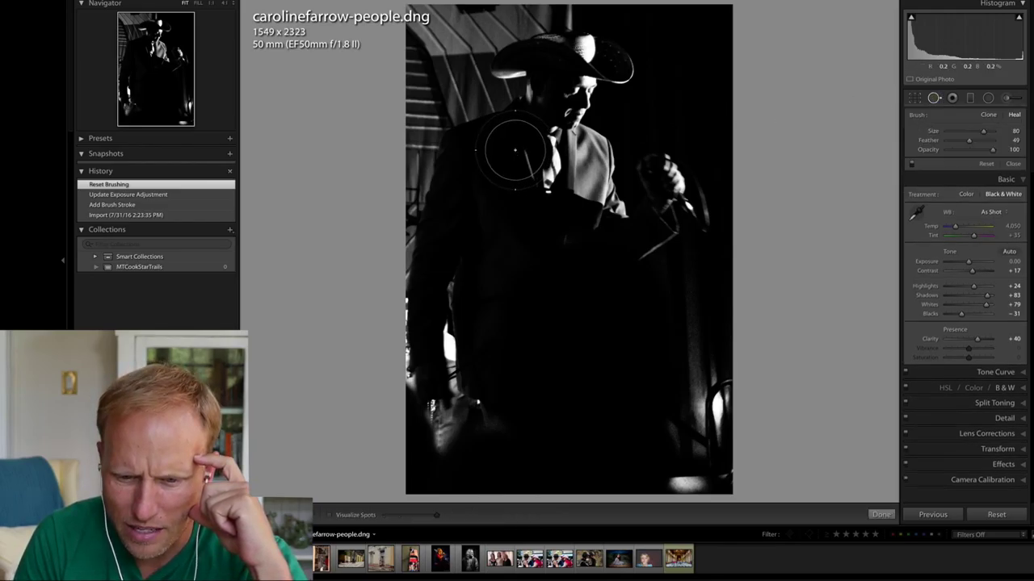
{"action": "scroll", "coordinate": [563, 113], "scroll_direction": "down", "scroll_amount": 1}
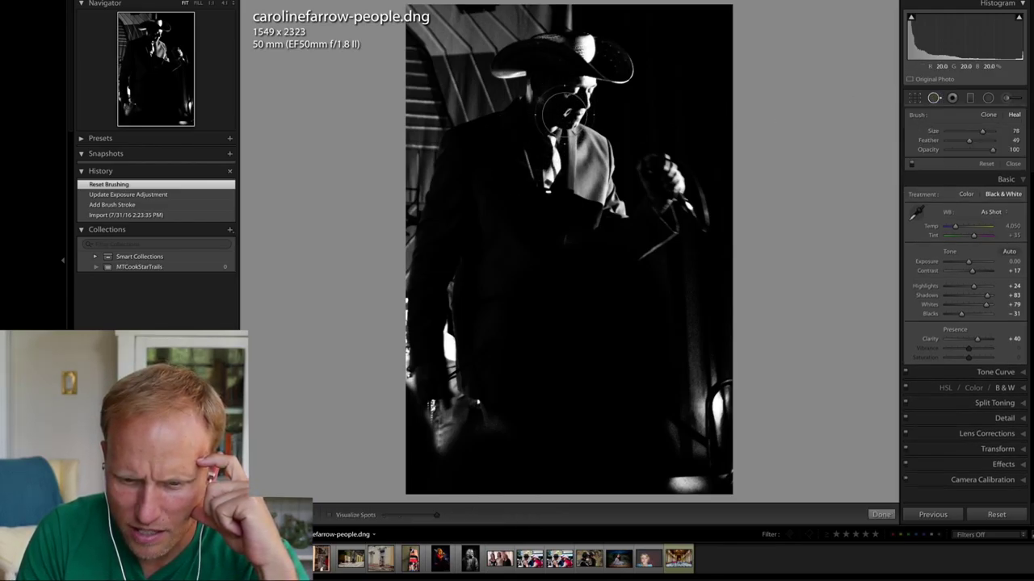
{"action": "scroll", "coordinate": [565, 114], "scroll_direction": "down", "scroll_amount": 10}
{"action": "scroll", "coordinate": [564, 114], "scroll_direction": "up", "scroll_amount": 3}
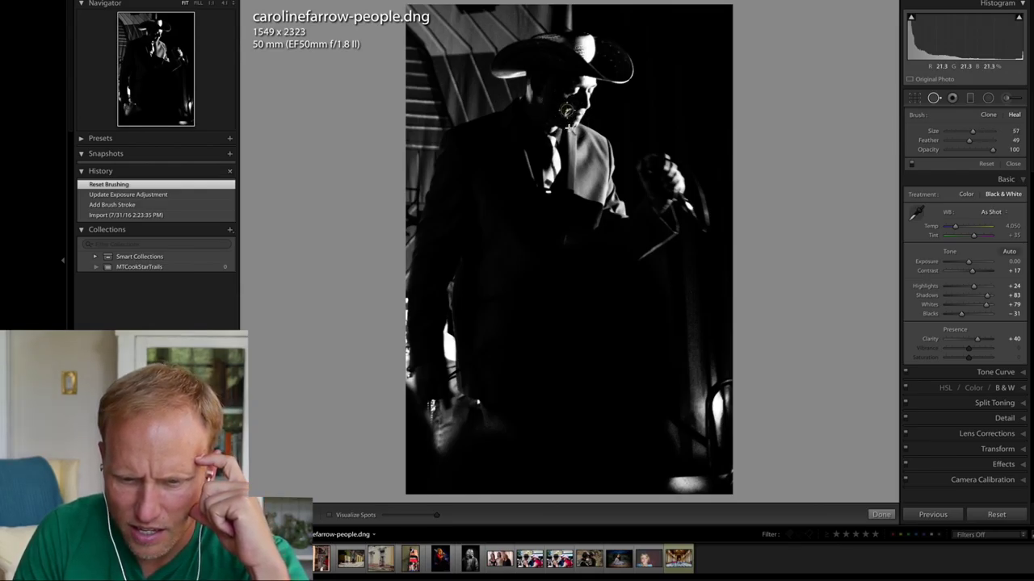
{"action": "left_click", "coordinate": [566, 112]}
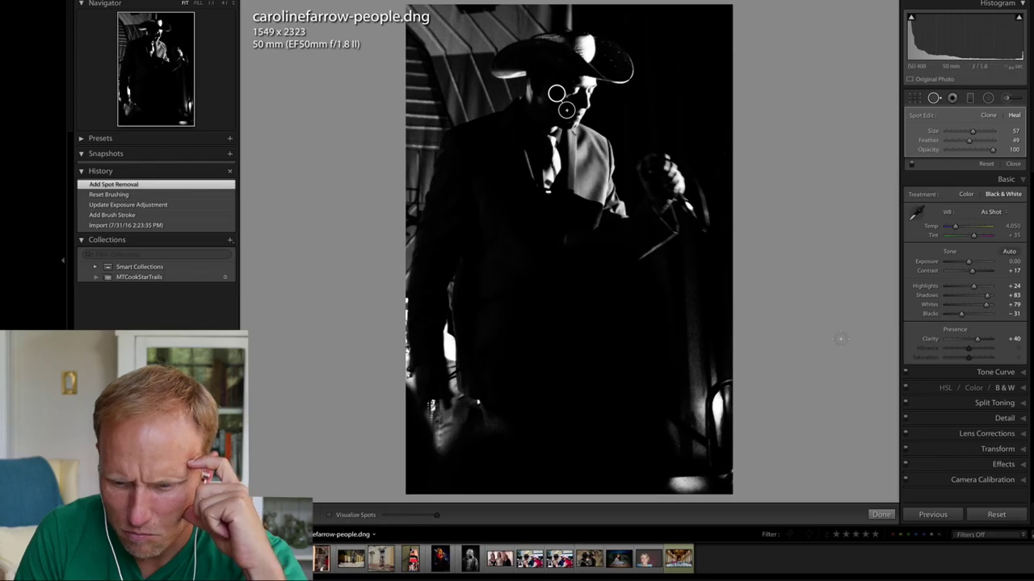
{"action": "left_click", "coordinate": [883, 516]}
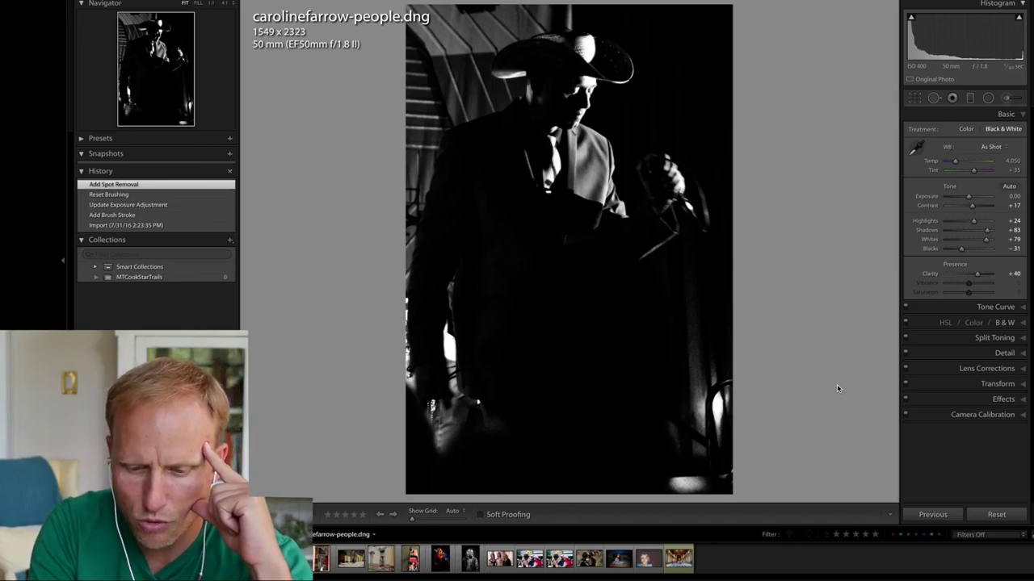
{"action": "key", "text": "F2"}
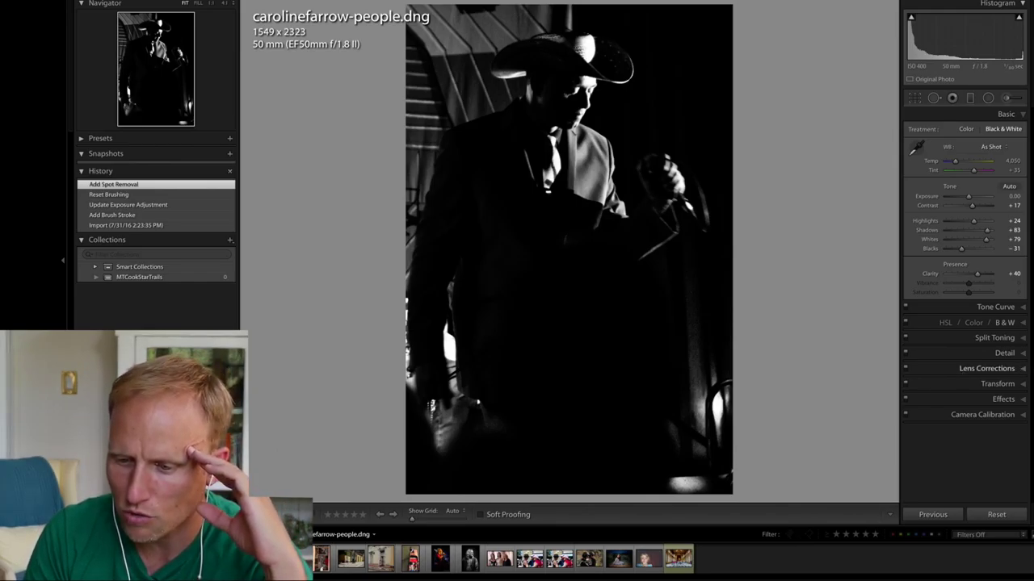
Step: Test the cowboy photo at about +3.95 exposure, then settle on +1.15
{"action": "left_click_drag", "start_coordinate": [977, 201], "coordinate": [985, 200]}
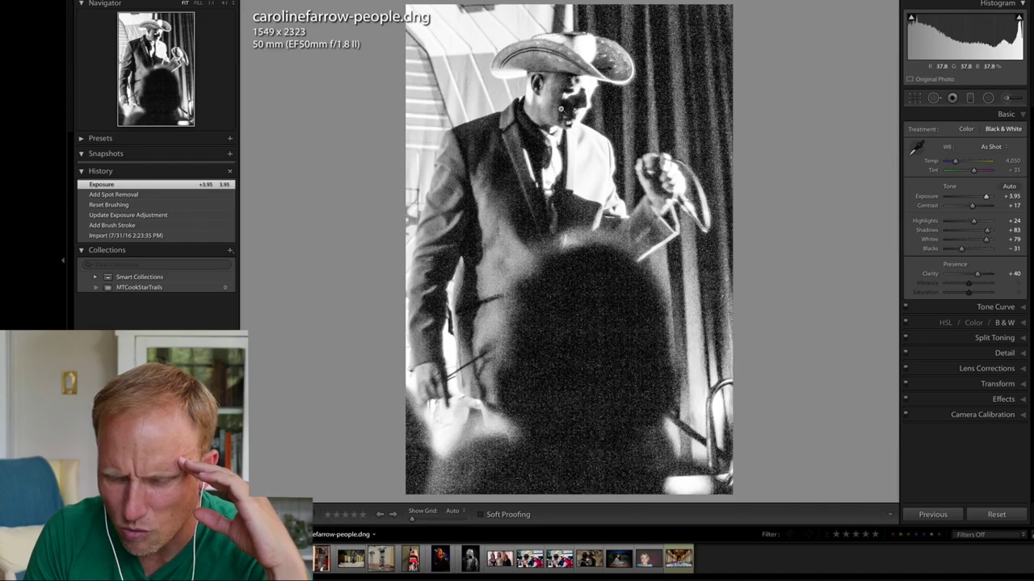
{"action": "left_click_drag", "start_coordinate": [985, 200], "coordinate": [971, 201]}
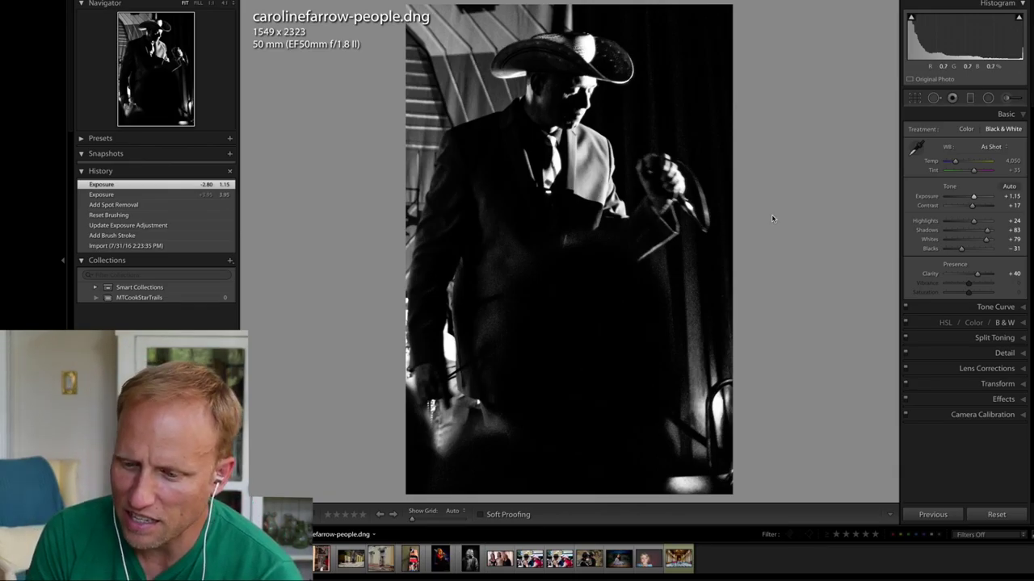
{"action": "left_click", "coordinate": [1003, 399]}
Step: Add a -12 post-crop vignette and tighten the crop slightly to 1467 x 2200
{"action": "left_click_drag", "start_coordinate": [968, 255], "coordinate": [966, 257]}
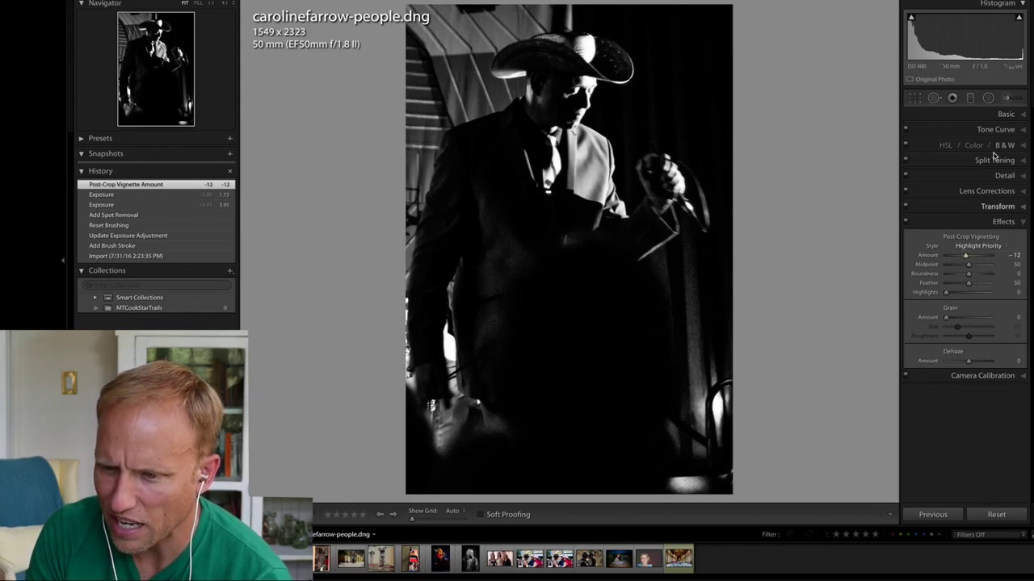
{"action": "left_click", "coordinate": [1006, 114]}
{"action": "left_click", "coordinate": [914, 97]}
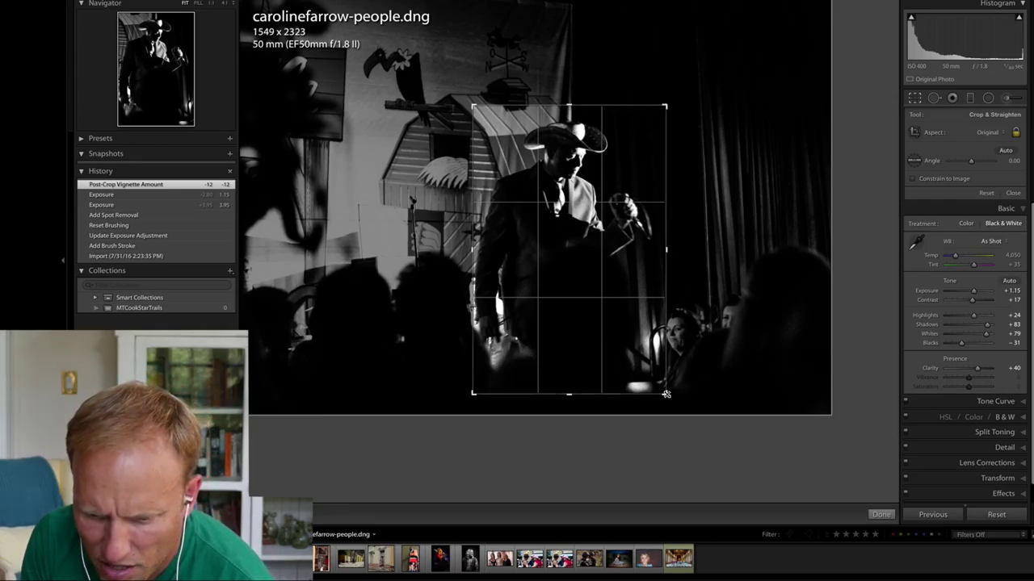
{"action": "left_click_drag", "start_coordinate": [671, 396], "coordinate": [662, 389]}
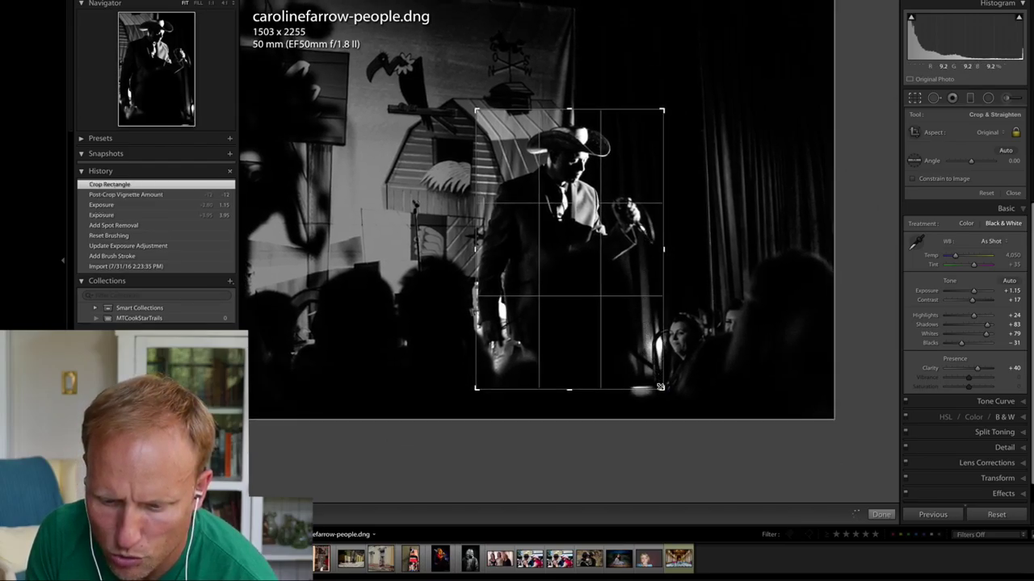
{"action": "left_click_drag", "start_coordinate": [571, 393], "coordinate": [573, 390]}
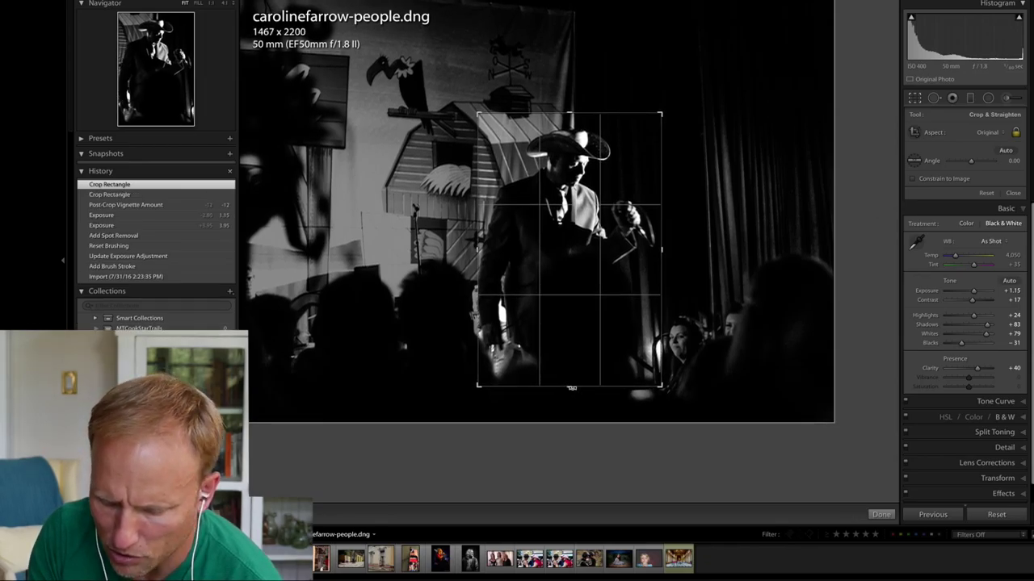
{"action": "key", "text": "Return"}
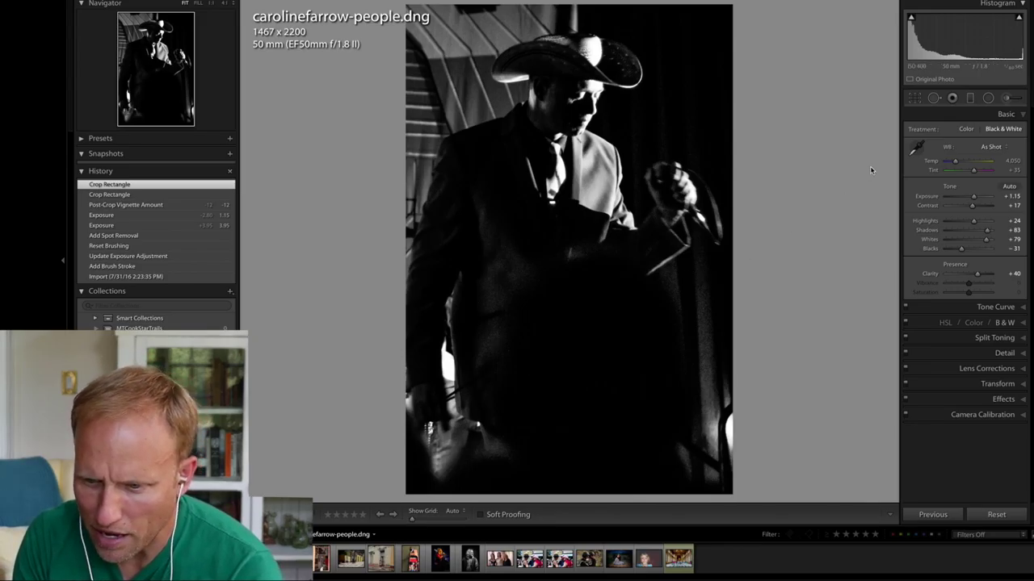
{"action": "left_click", "coordinate": [916, 97]}
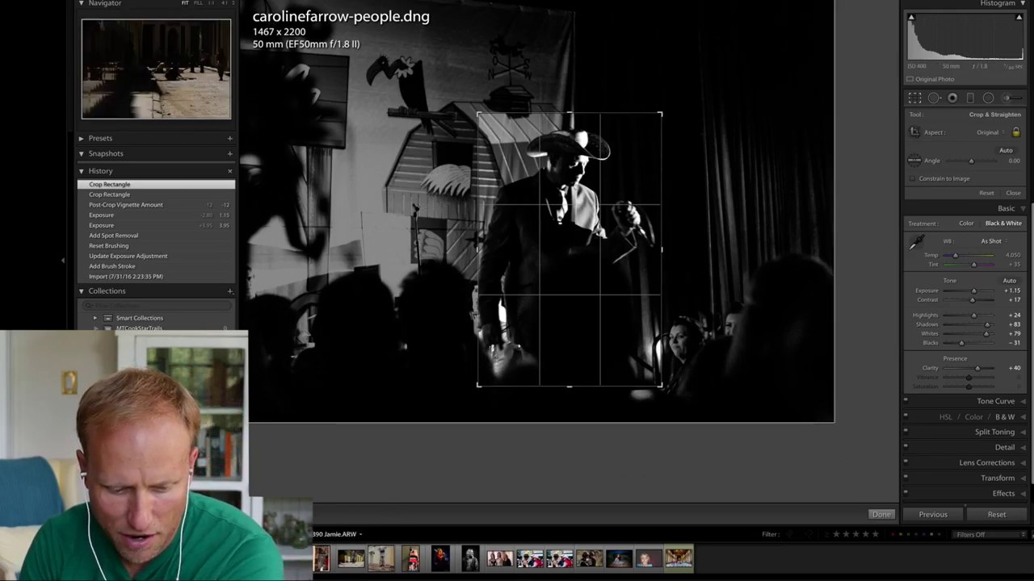
Step: Crop the JPG of DSC00390 Jamie to 3523 x 2349 around the workers and walking woman
{"action": "left_click", "coordinate": [295, 558]}
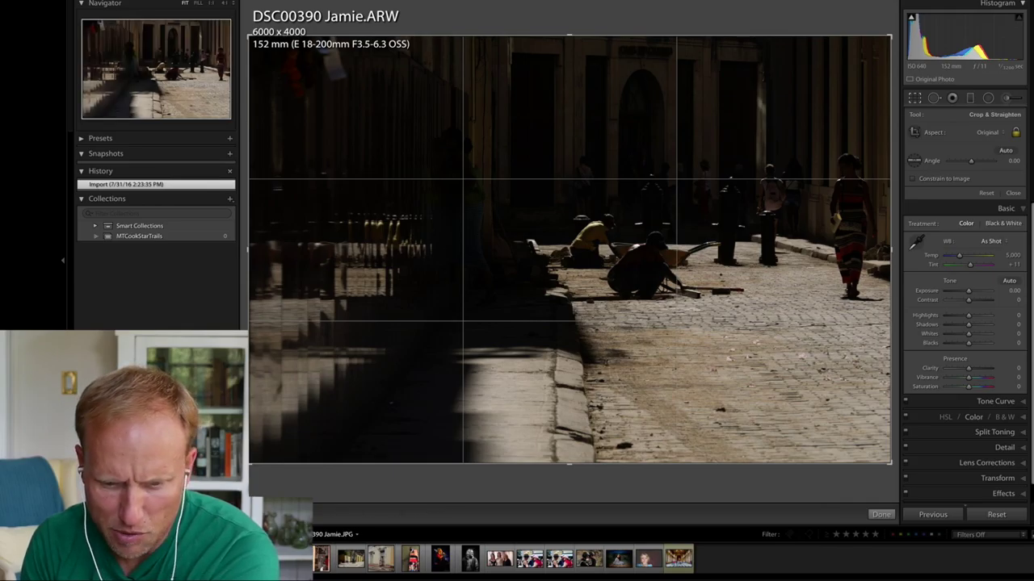
{"action": "key", "text": "Right"}
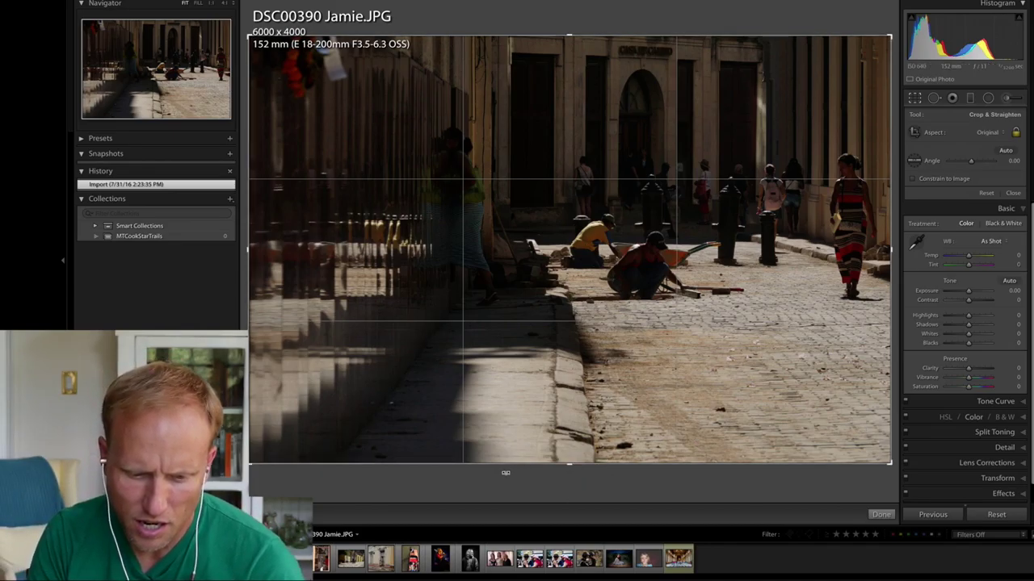
{"action": "left_click_drag", "start_coordinate": [248, 463], "coordinate": [368, 420]}
{"action": "left_click_drag", "start_coordinate": [531, 327], "coordinate": [528, 306]}
{"action": "left_click_drag", "start_coordinate": [368, 387], "coordinate": [382, 384]}
{"action": "key", "text": "Return"}
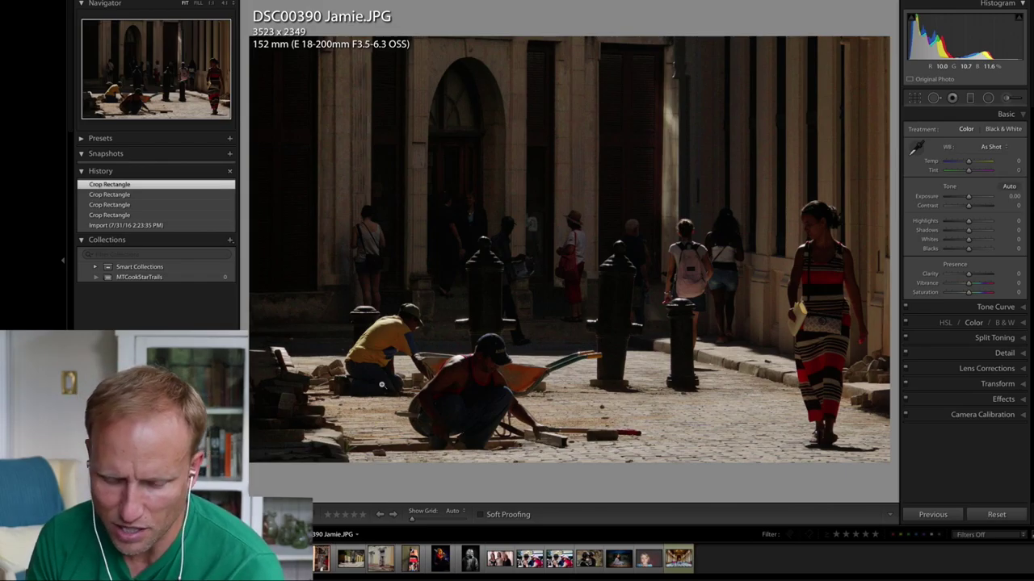
Step: Step through the filmstrip past DSC00414 to the painter photo DSC02866 Jamie.JPG
{"action": "key", "text": "Right"}
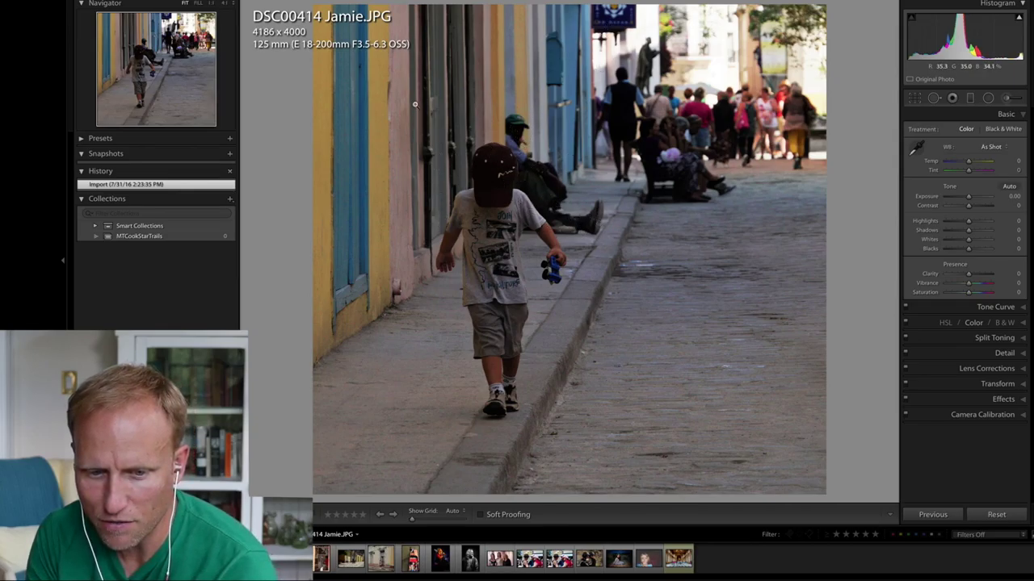
{"action": "key", "text": "Left"}
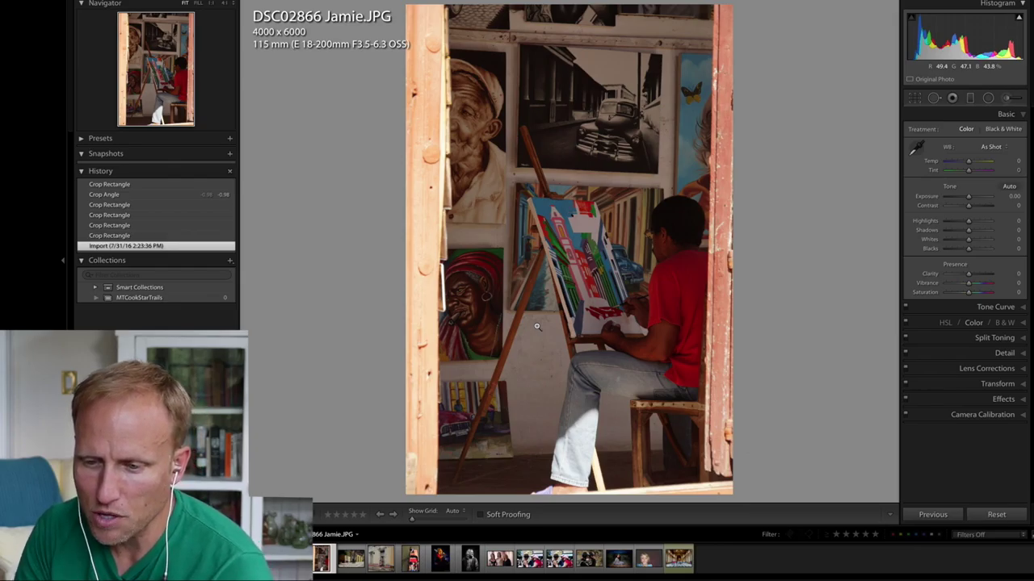
Step: Crop the painter photo to a 1 x 1 square of 3576 x 3576, rotated to -0.69
{"action": "left_click", "coordinate": [915, 98]}
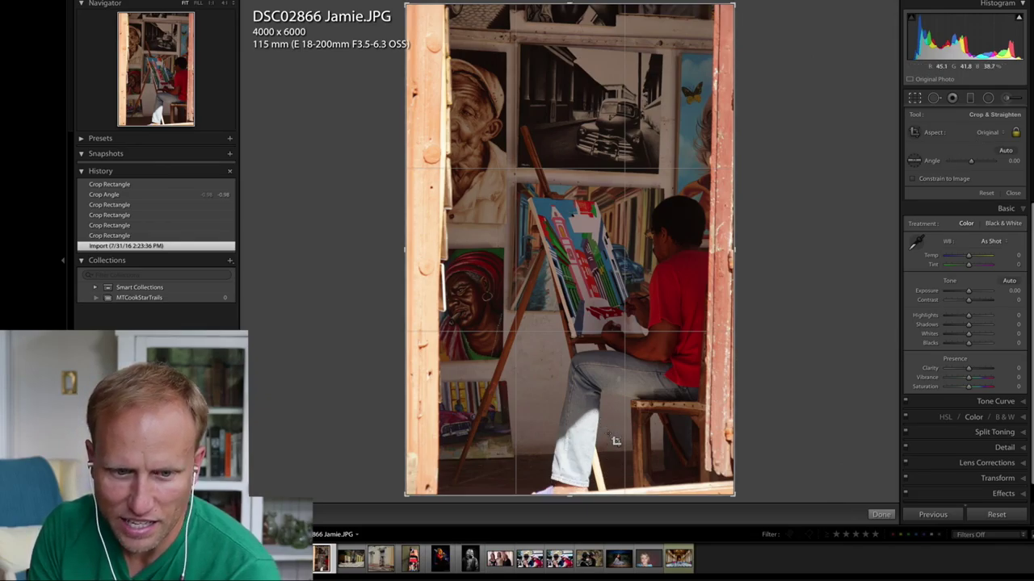
{"action": "left_click", "coordinate": [994, 134]}
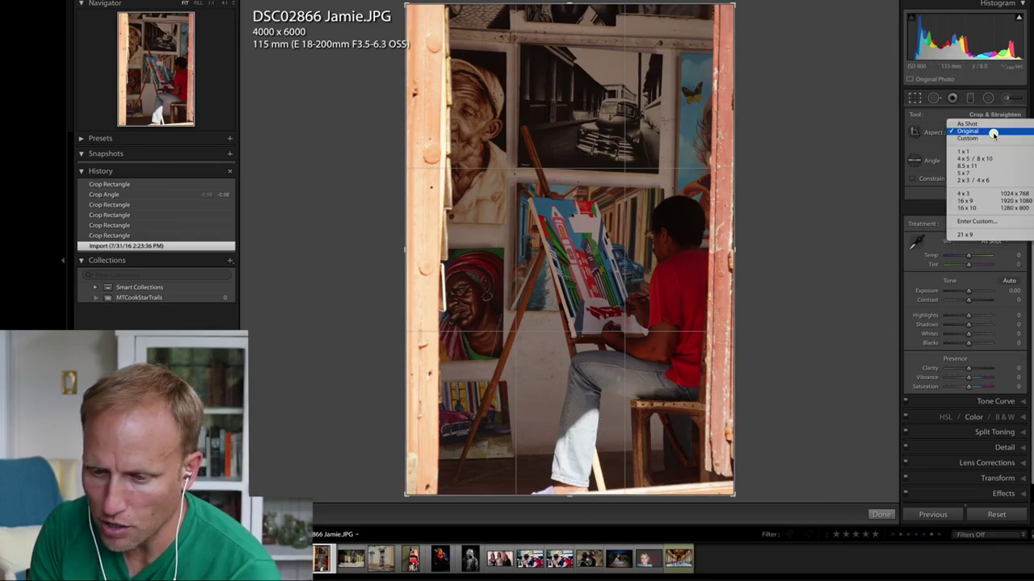
{"action": "left_click", "coordinate": [994, 152]}
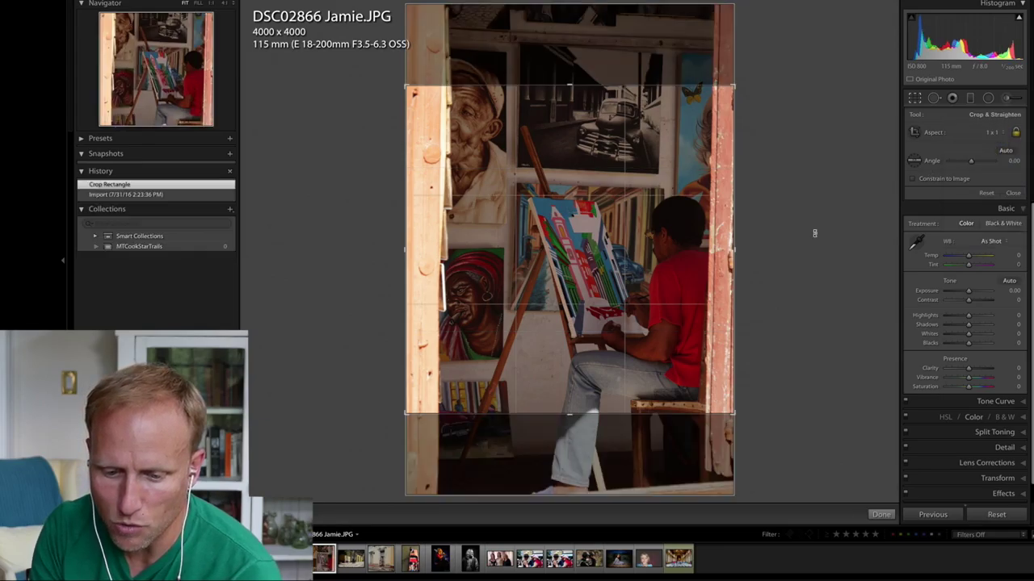
{"action": "left_click_drag", "start_coordinate": [622, 351], "coordinate": [622, 357]}
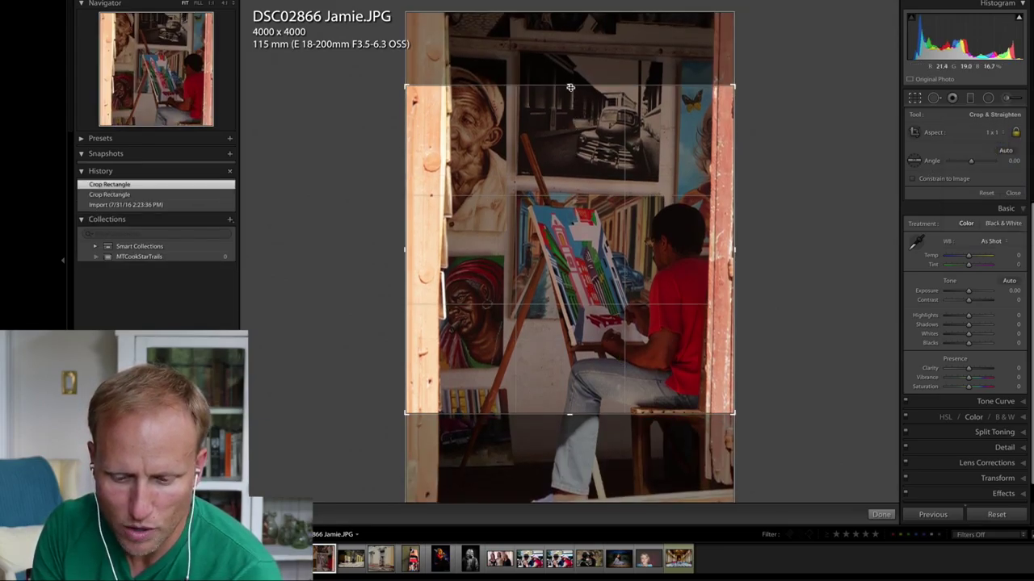
{"action": "mouse_move", "coordinate": [570, 88]}
{"action": "left_mouse_down"}
{"action": "mouse_move", "coordinate": [574, 113]}
{"action": "mouse_move", "coordinate": [572, 95]}
{"action": "mouse_move", "coordinate": [571, 104]}
{"action": "left_mouse_up"}
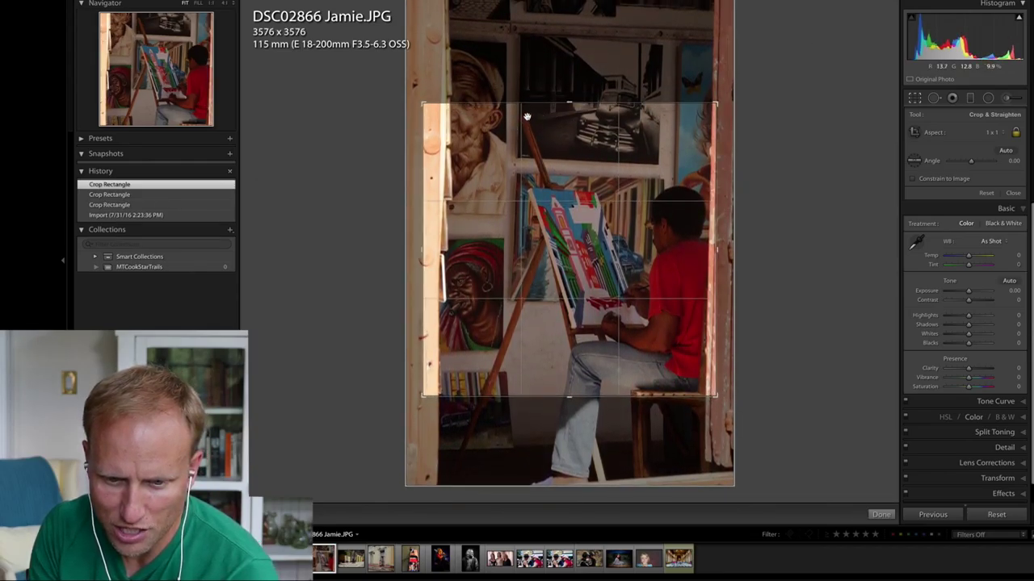
{"action": "left_click_drag", "start_coordinate": [596, 140], "coordinate": [590, 141]}
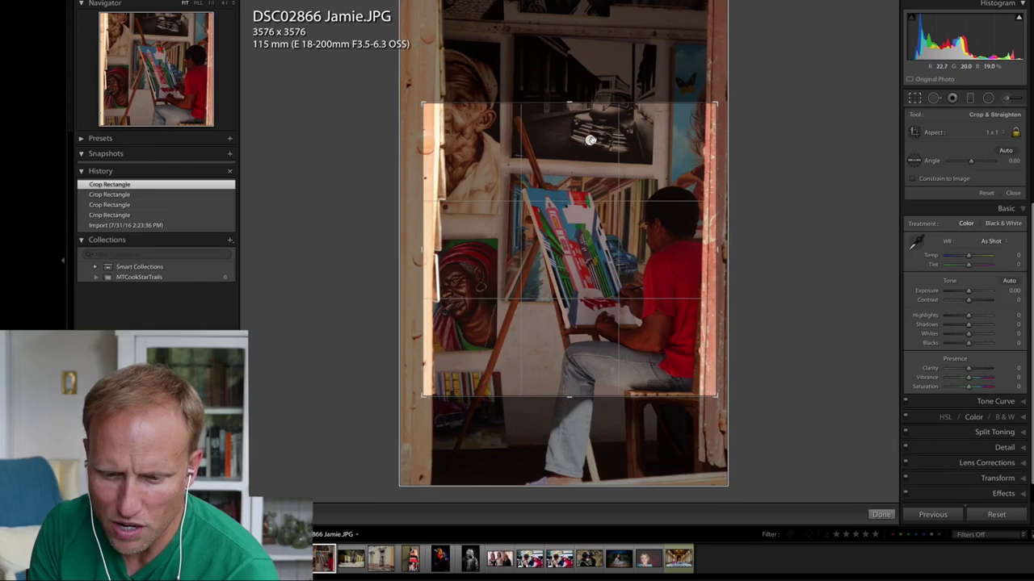
{"action": "left_click_drag", "start_coordinate": [804, 191], "coordinate": [806, 192]}
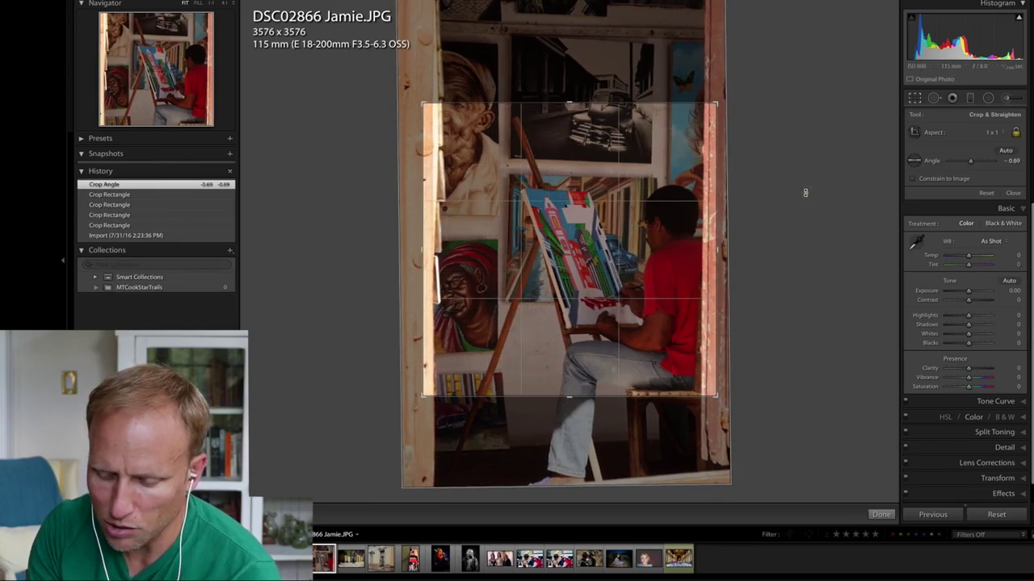
{"action": "key", "text": "Return"}
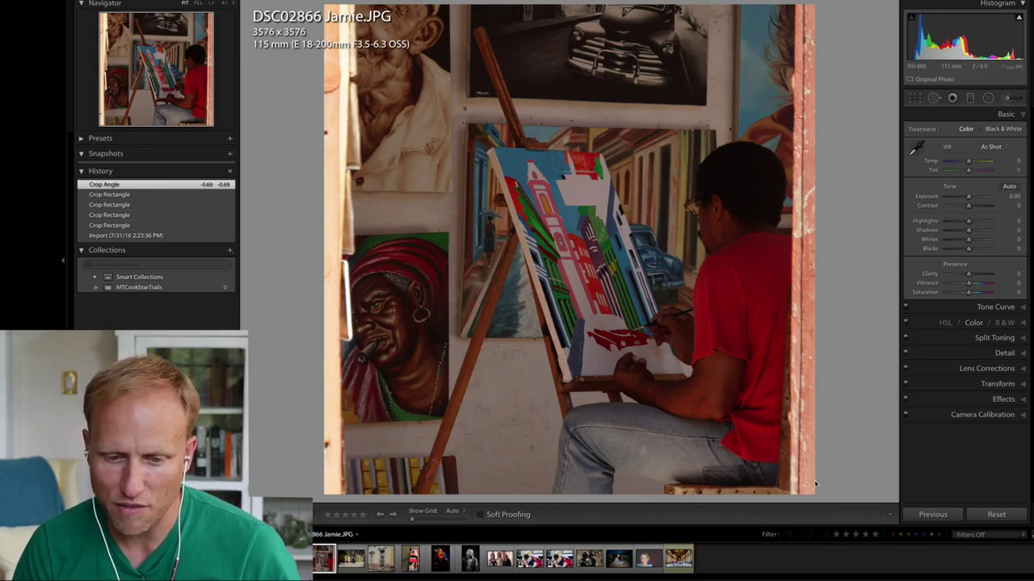
Step: Advance to DSC02900 Jamie.JPG, the man pushing a bicycle past yellow houses
{"action": "key", "text": "Right"}
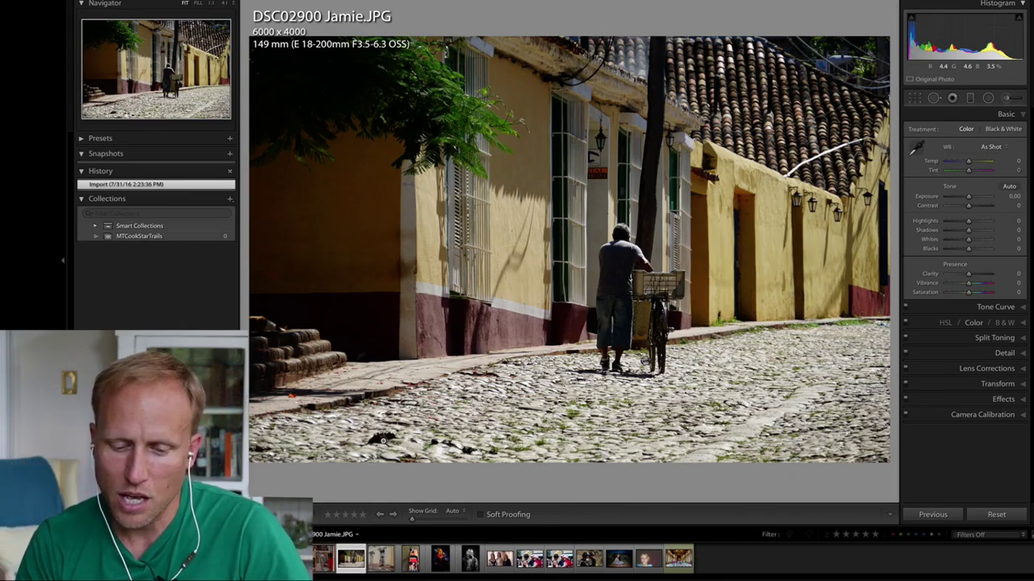
Step: Advance to DSC03147 Jamie.JPG, the woman in pink at a weathered doorway
{"action": "key", "text": "Right"}
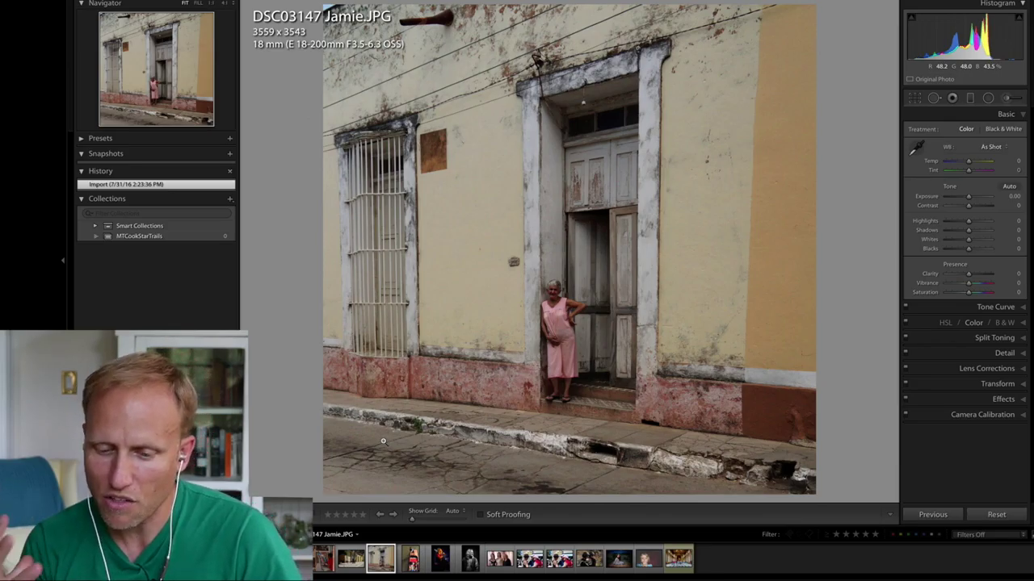
{"action": "key", "text": "Right"}
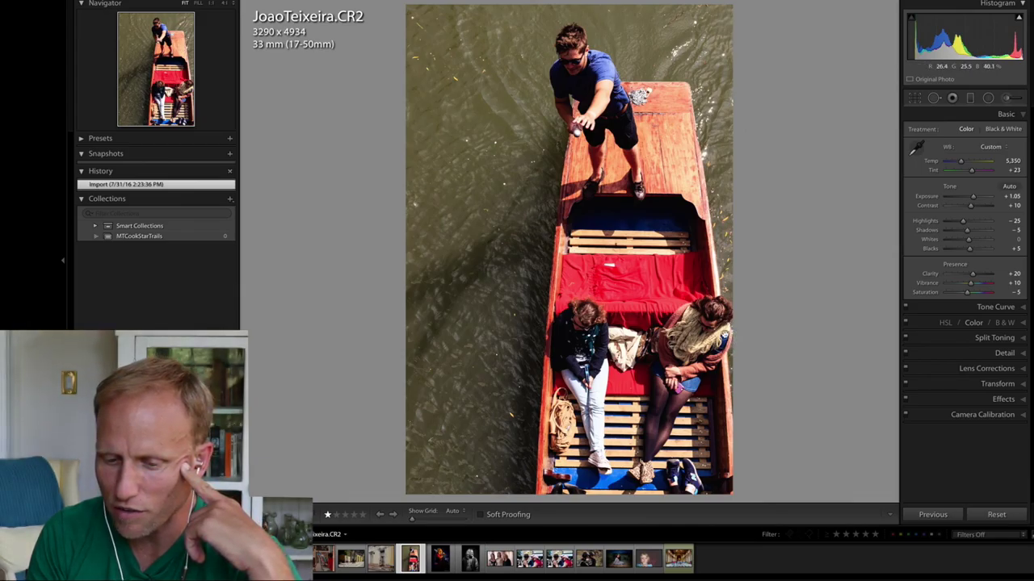
{"action": "left_click", "coordinate": [734, 338]}
{"action": "left_click", "coordinate": [741, 330]}
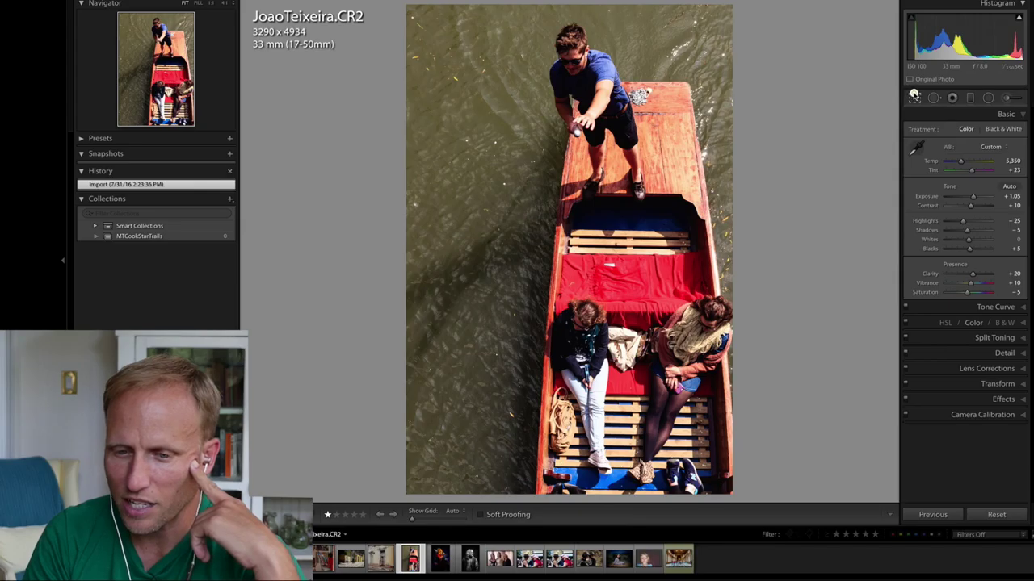
Step: Trim the boat photo's crop slightly from the top left to 3192 x 4787
{"action": "left_click", "coordinate": [914, 97]}
{"action": "mouse_move", "coordinate": [415, 17]}
{"action": "left_mouse_down"}
{"action": "mouse_move", "coordinate": [427, 7]}
{"action": "mouse_move", "coordinate": [418, 11]}
{"action": "left_mouse_up"}
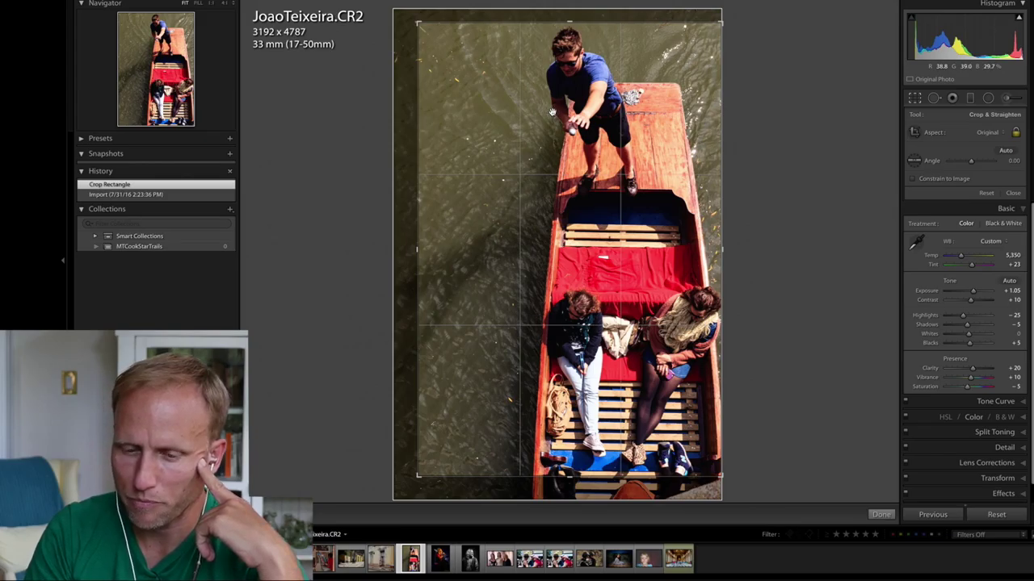
{"action": "key", "text": "Return"}
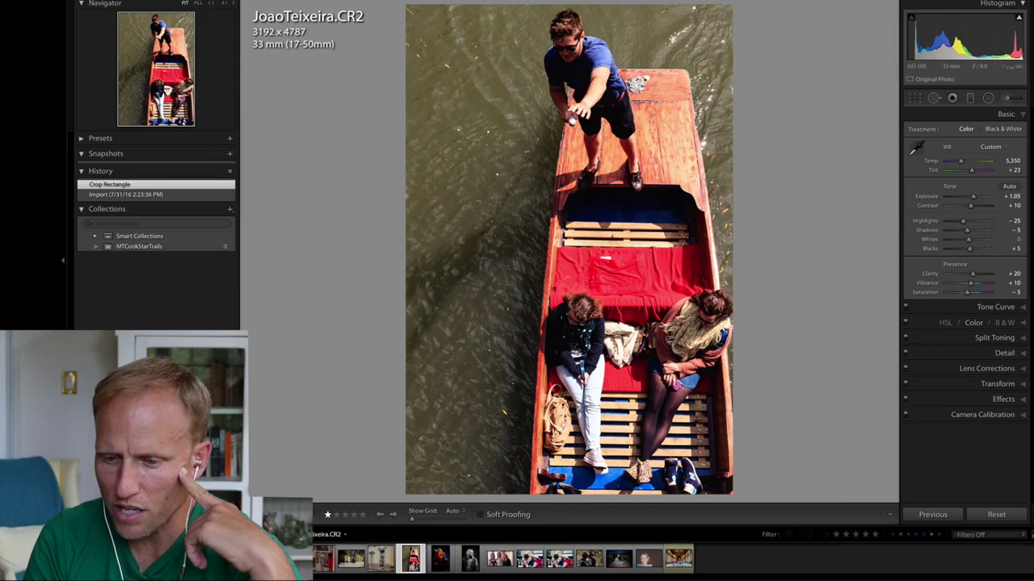
Step: Set the boat photo's Exposure to +0.85 and begin rotating it straight within the crop
{"action": "mouse_move", "coordinate": [972, 197]}
{"action": "left_mouse_down"}
{"action": "mouse_move", "coordinate": [954, 224]}
{"action": "mouse_move", "coordinate": [980, 234]}
{"action": "mouse_move", "coordinate": [973, 206]}
{"action": "left_mouse_up"}
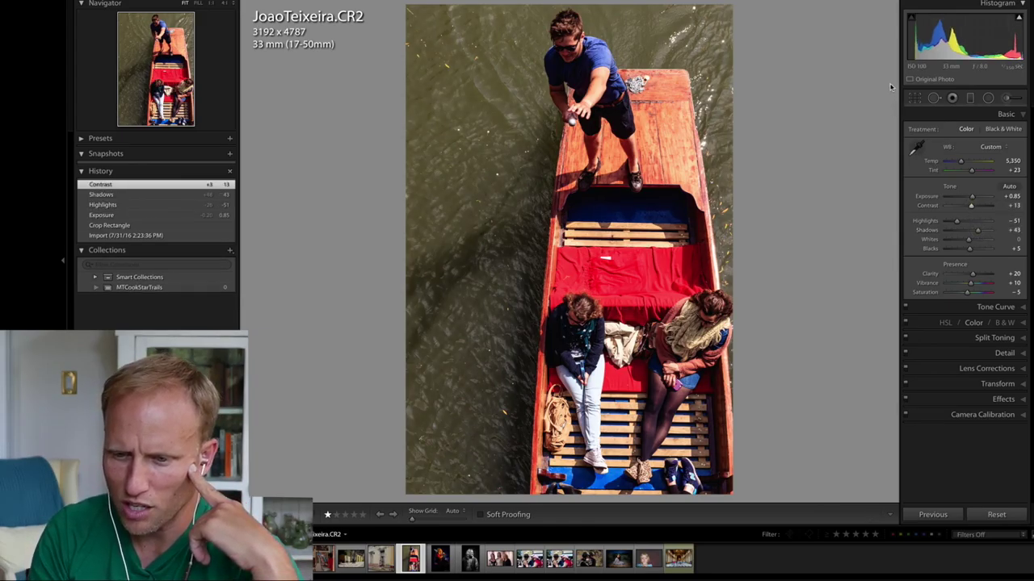
{"action": "left_click", "coordinate": [914, 98]}
{"action": "left_click_drag", "start_coordinate": [832, 149], "coordinate": [831, 148]}
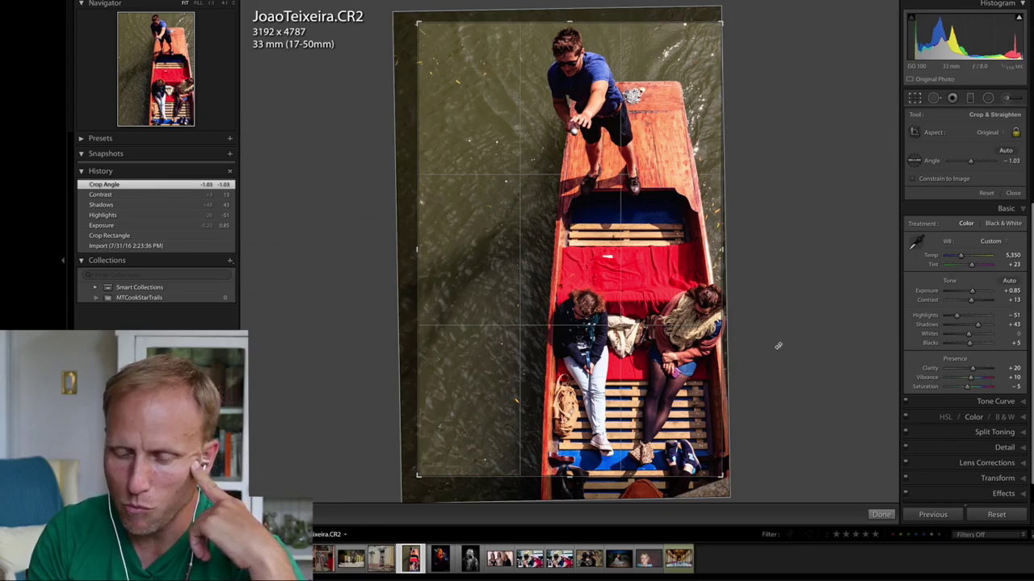
Step: Apply the -1.03 straightening and advance to the concert photo IMG_9577.jpg
{"action": "key", "text": "Return"}
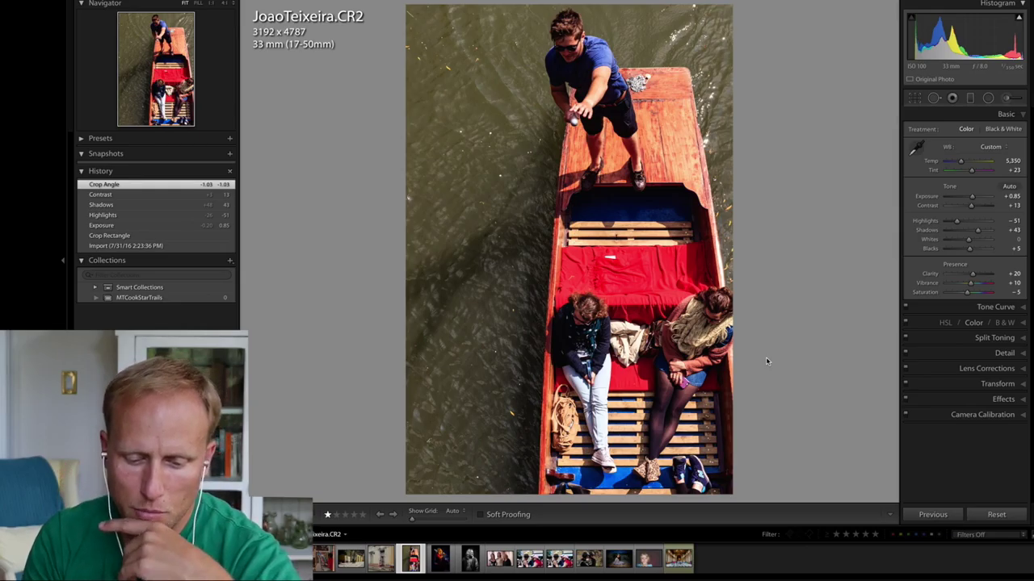
{"action": "key", "text": "Right"}
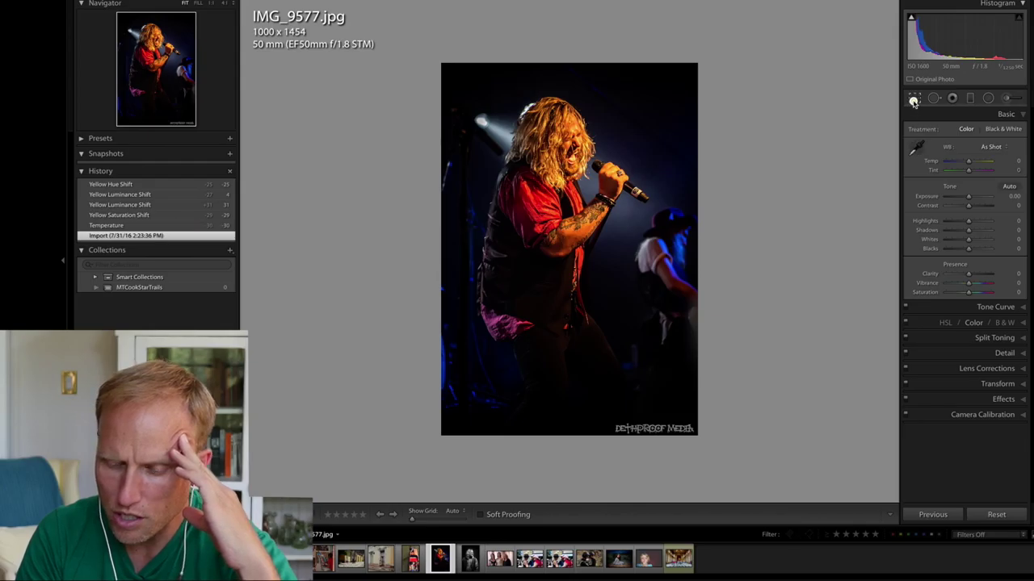
Step: Leave the concert photo's crop unchanged and cool its white balance to Temp -25
{"action": "left_click", "coordinate": [913, 100]}
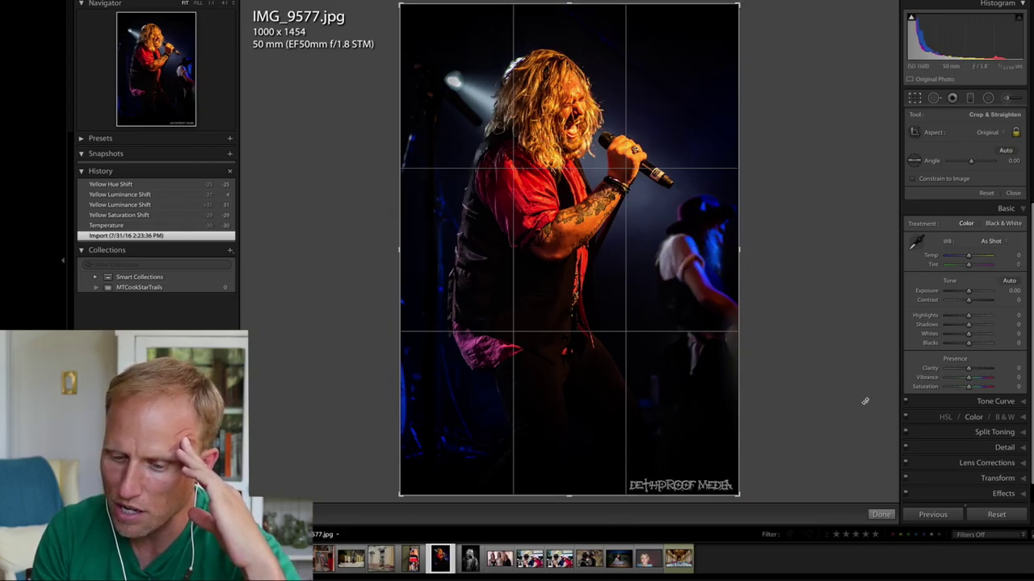
{"action": "left_click", "coordinate": [881, 515]}
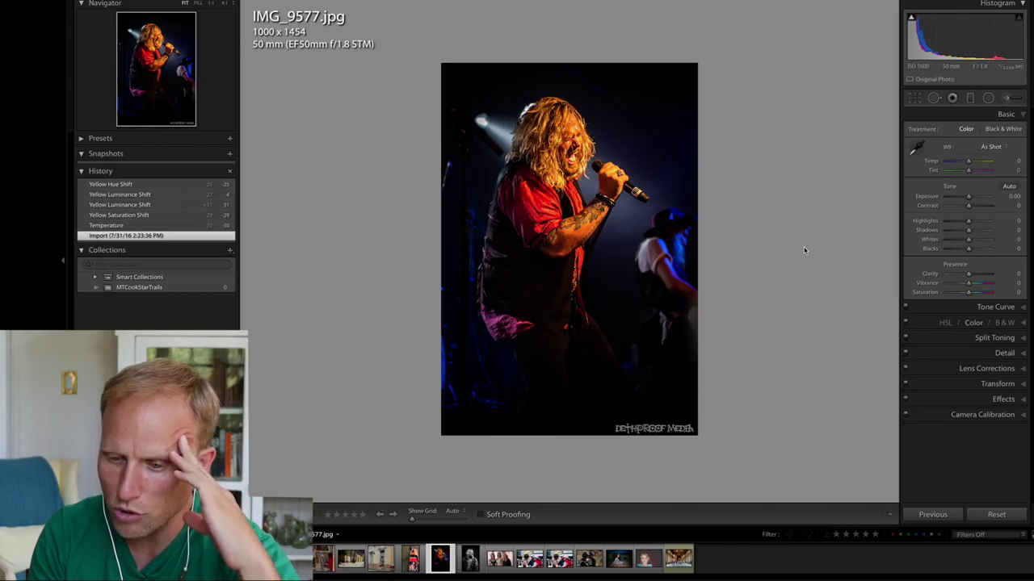
{"action": "scroll", "coordinate": [970, 165], "scroll_direction": "down", "scroll_amount": 4}
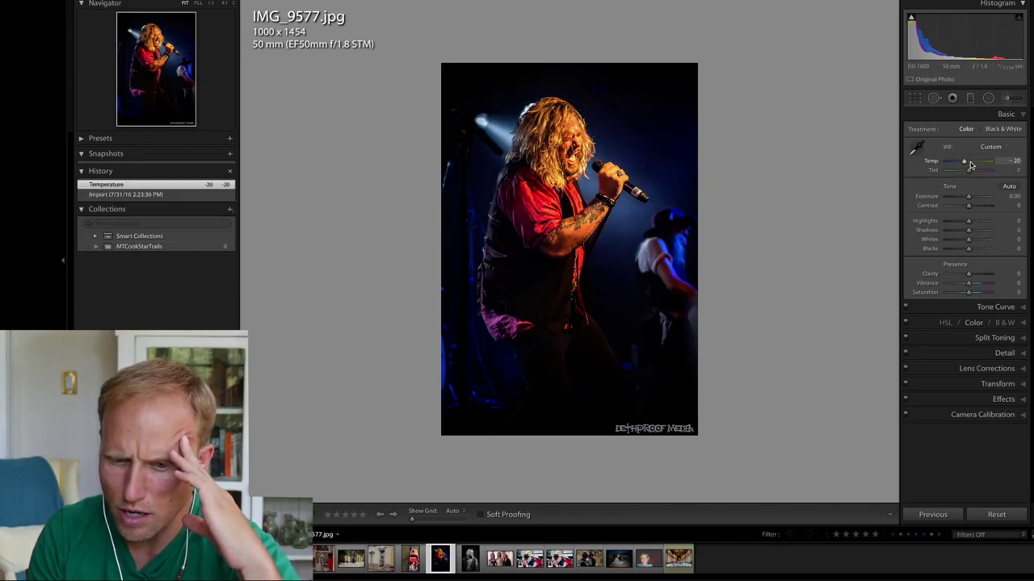
{"action": "scroll", "coordinate": [970, 165], "scroll_direction": "down", "scroll_amount": 1}
{"action": "scroll", "coordinate": [970, 164], "scroll_direction": "down", "scroll_amount": 1}
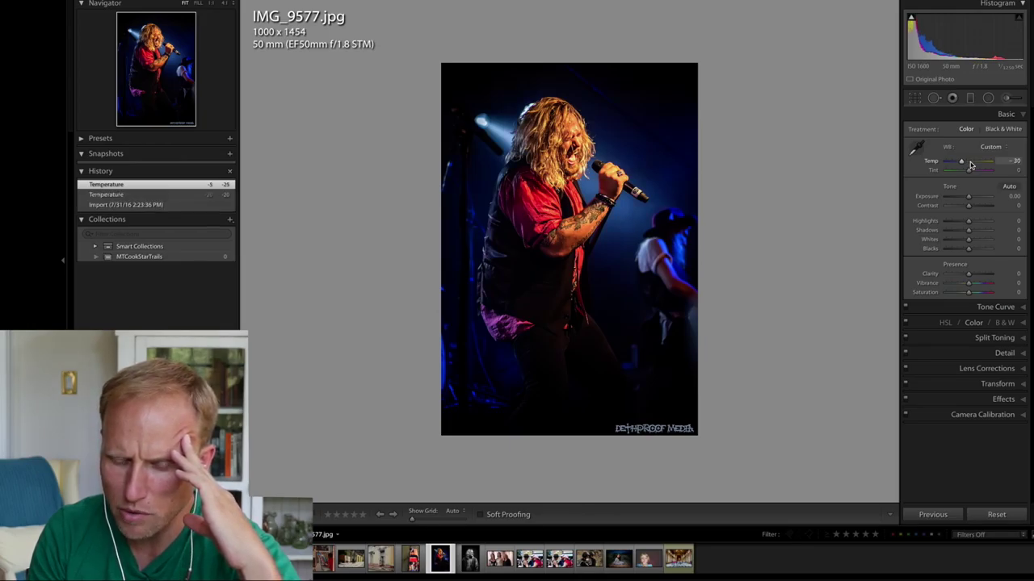
{"action": "scroll", "coordinate": [971, 165], "scroll_direction": "up", "scroll_amount": 1}
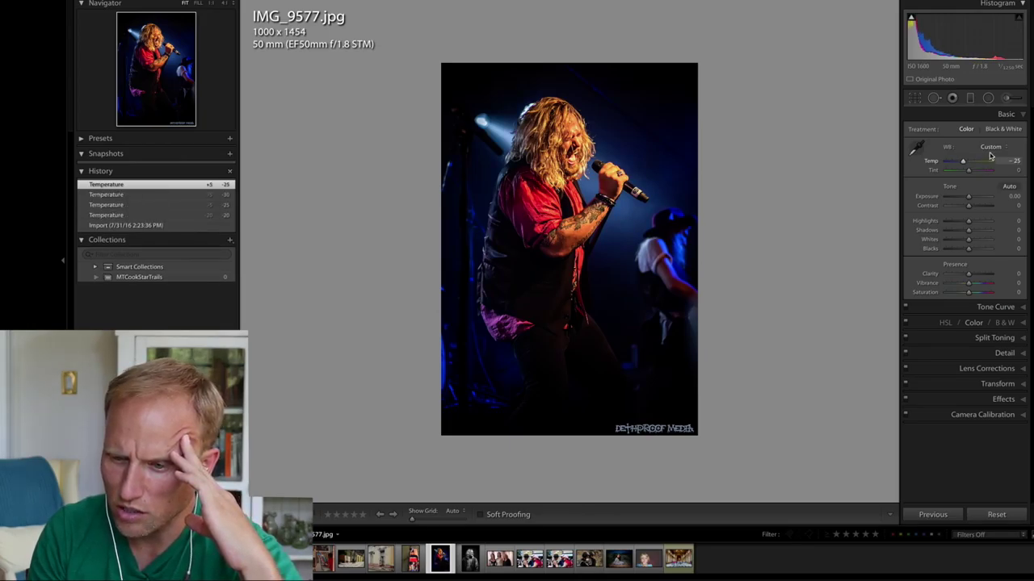
Step: Paint a Highlights brush stroke on the singer's face and ease it to Highlights -19
{"action": "left_click", "coordinate": [1005, 99]}
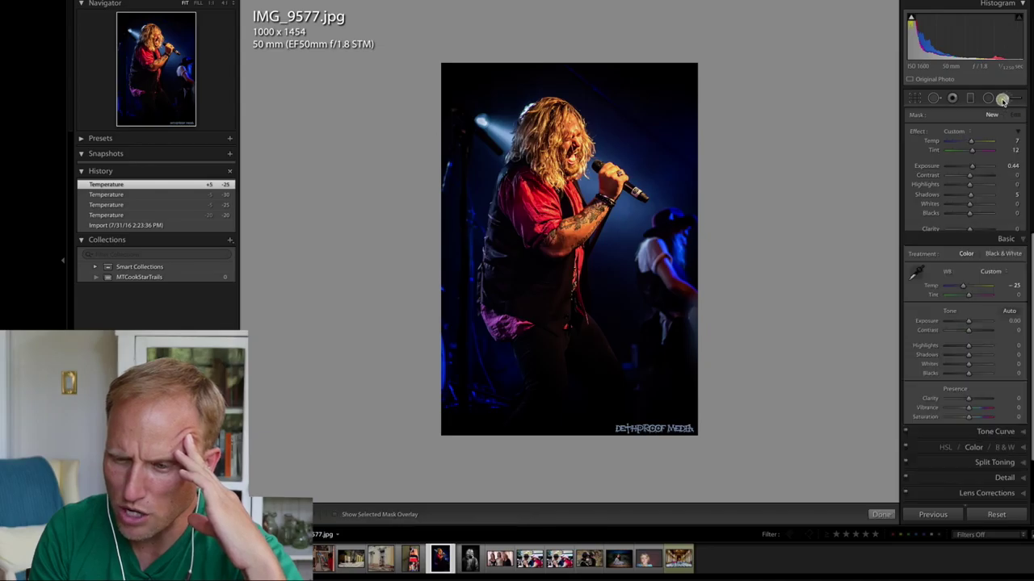
{"action": "left_click", "coordinate": [958, 131]}
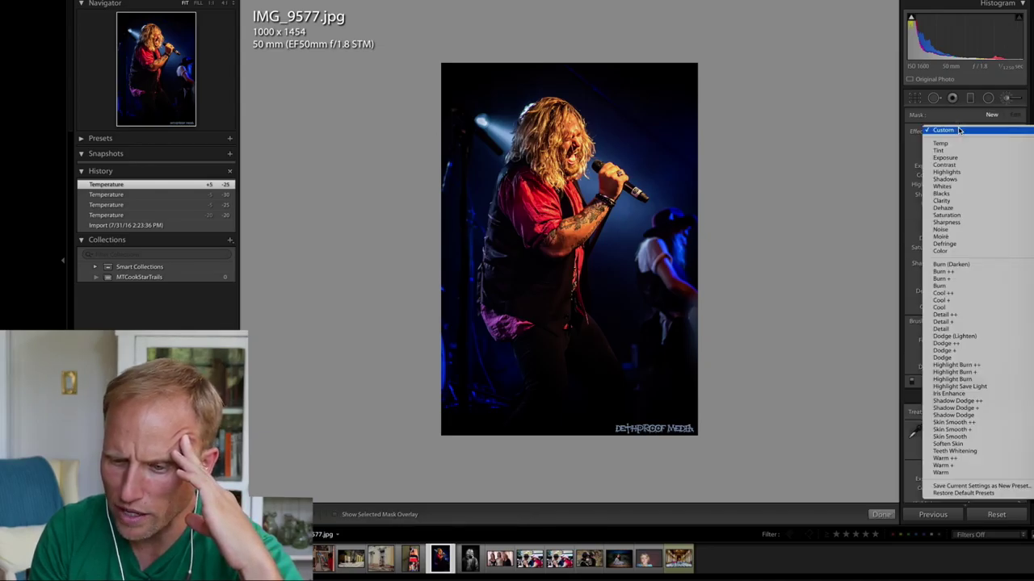
{"action": "left_click", "coordinate": [958, 172]}
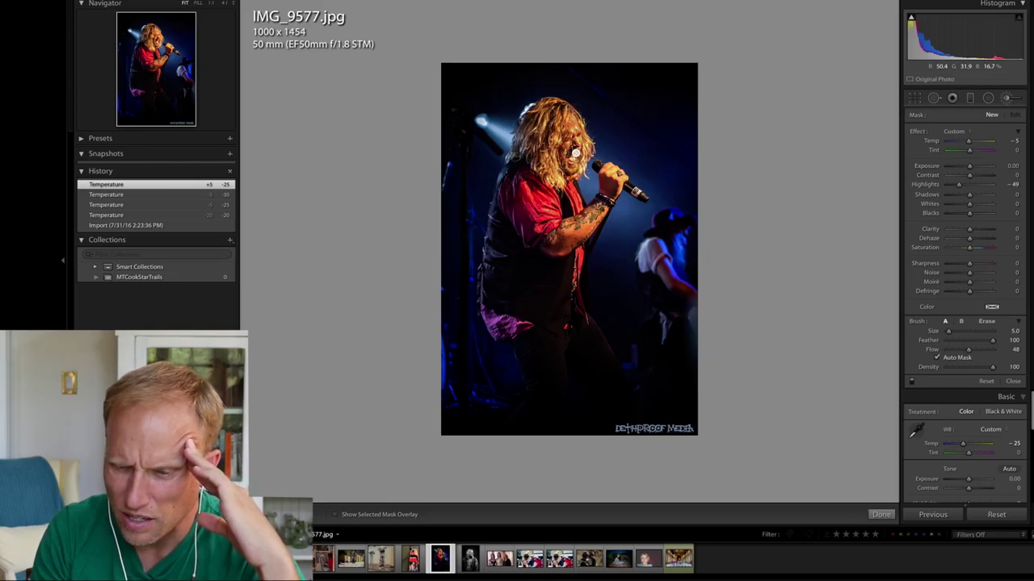
{"action": "left_click", "coordinate": [576, 152]}
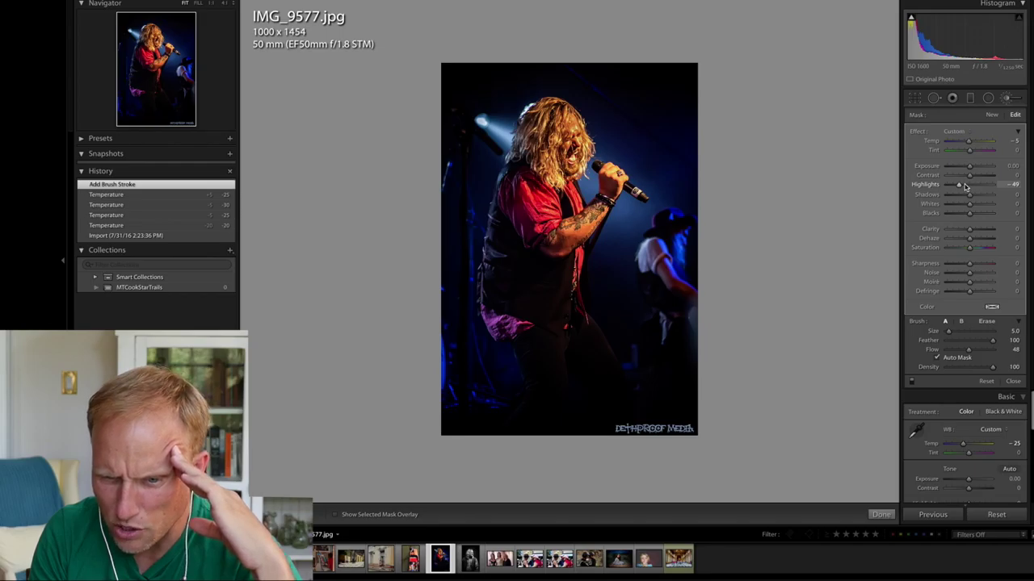
{"action": "left_click", "coordinate": [964, 185]}
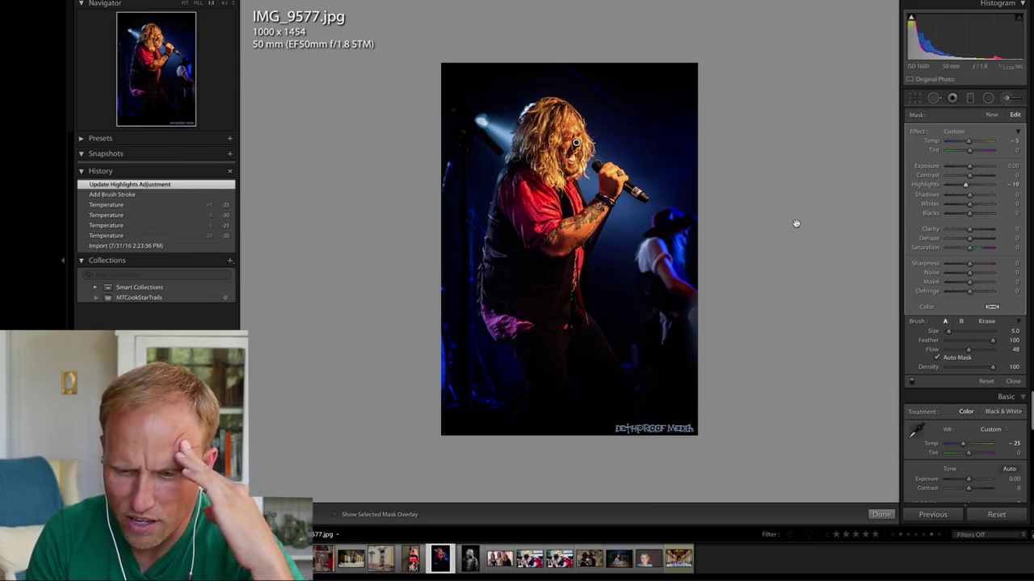
{"action": "left_click", "coordinate": [915, 98]}
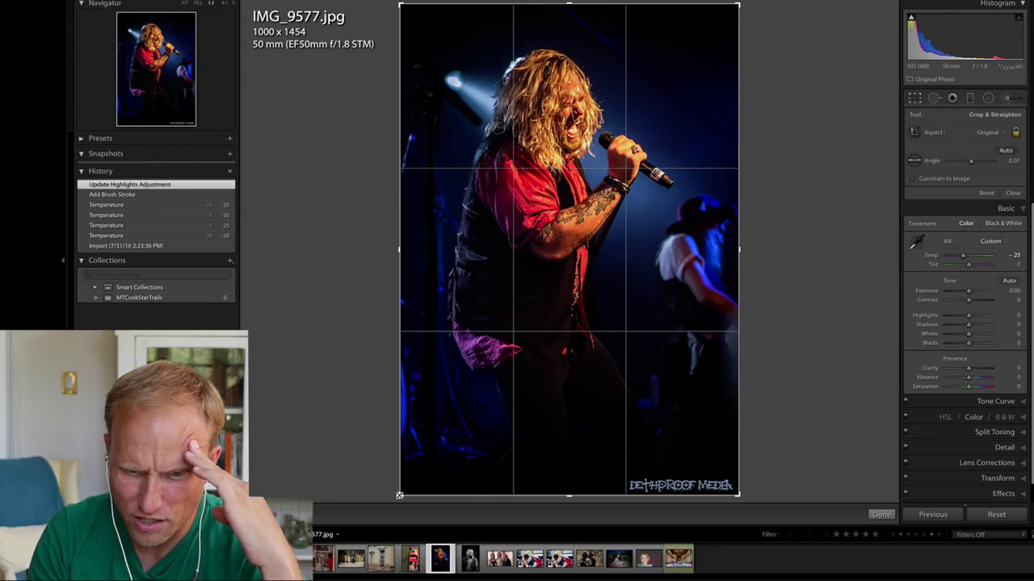
Step: Tighten IMG_9577's crop from the bottom-left corner to 950 x 1381
{"action": "left_click_drag", "start_coordinate": [399, 495], "coordinate": [408, 490]}
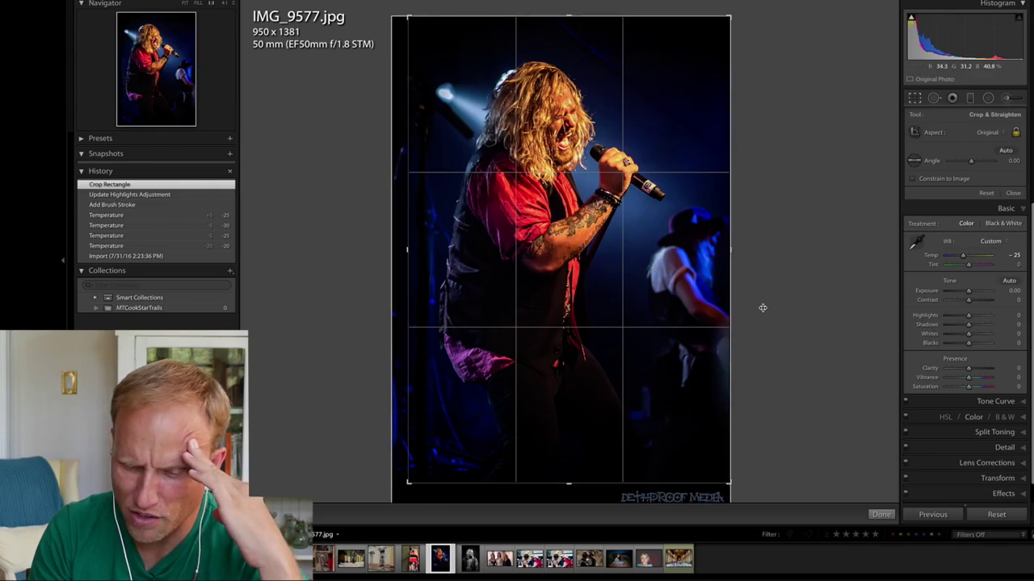
{"action": "key", "text": "r"}
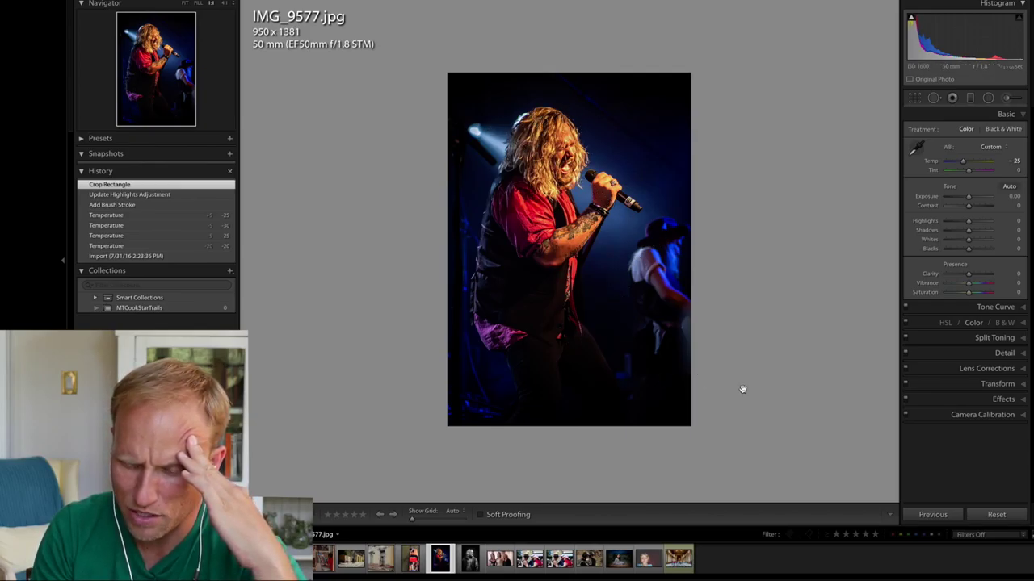
{"action": "key", "text": "Right"}
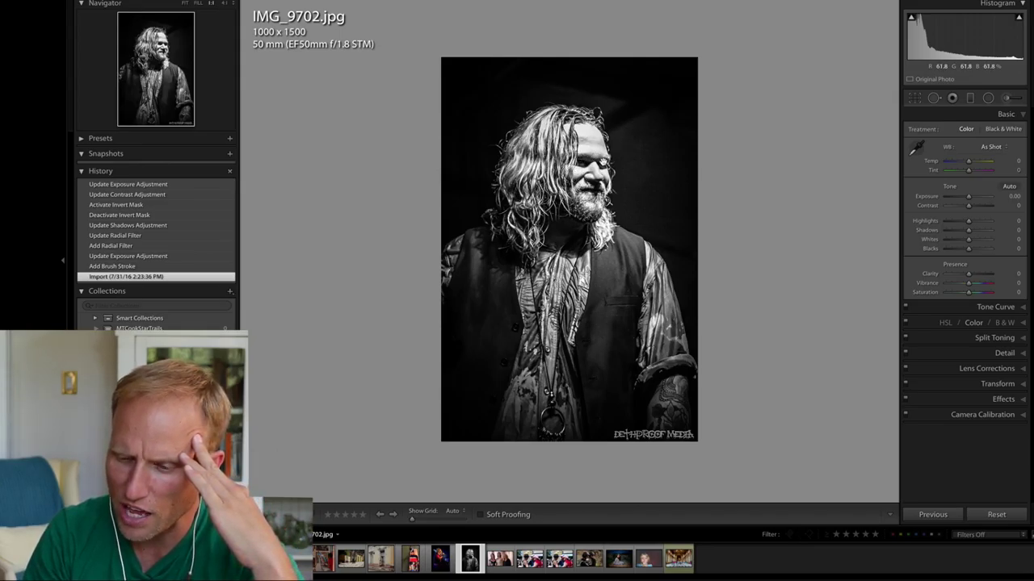
Step: Pick the Radial Filter tool for the black-and-white portrait IMG_9702
{"action": "left_click", "coordinate": [986, 98]}
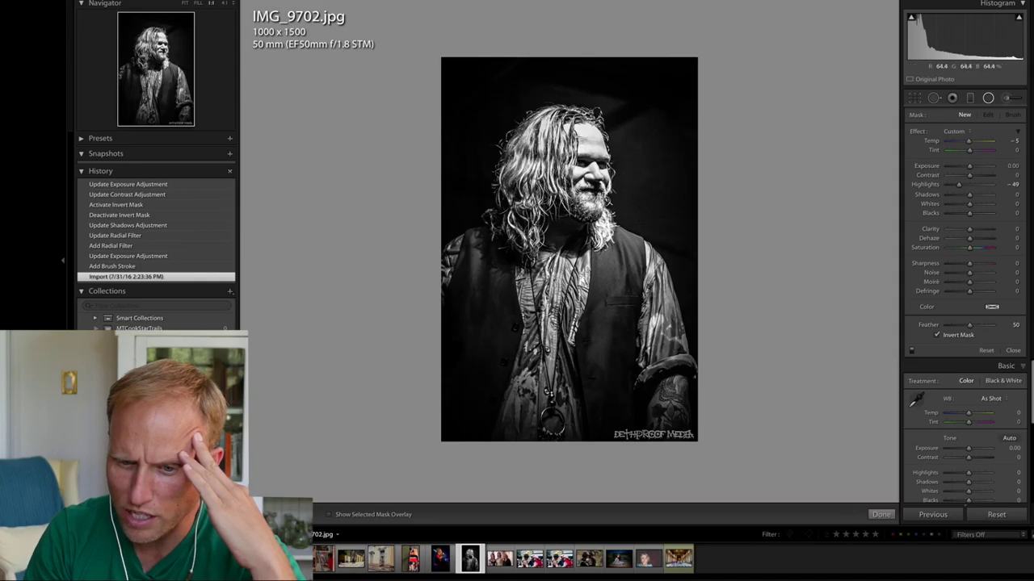
Step: Draw a narrow radial filter ellipse around the man's head
{"action": "mouse_move", "coordinate": [580, 156]}
{"action": "left_mouse_down"}
{"action": "mouse_move", "coordinate": [615, 181]}
{"action": "mouse_move", "coordinate": [578, 162]}
{"action": "left_mouse_up"}
{"action": "left_click_drag", "start_coordinate": [576, 206], "coordinate": [578, 220]}
{"action": "left_click_drag", "start_coordinate": [621, 164], "coordinate": [578, 166]}
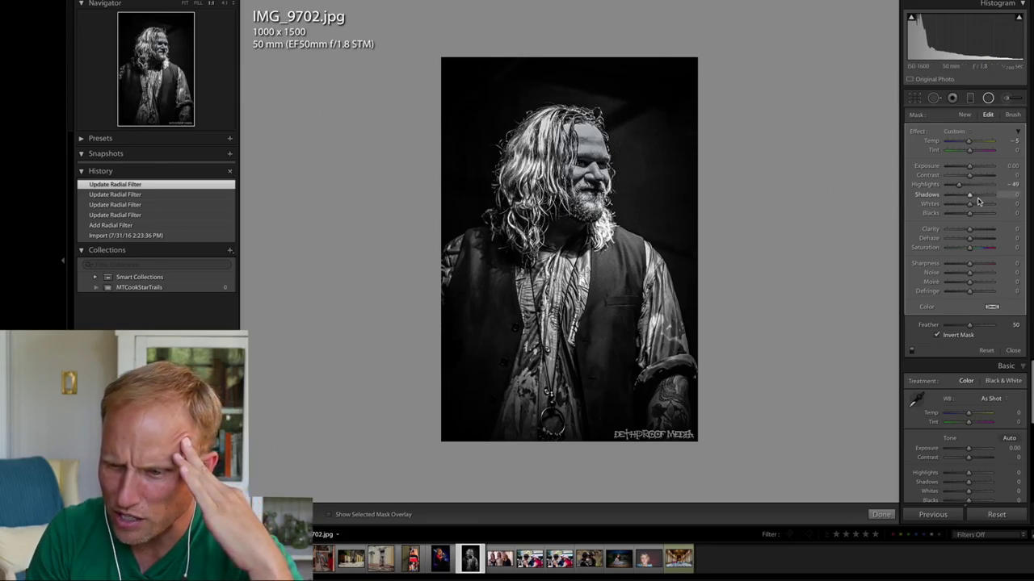
Step: Set the radial filter to Shadows +52, Highlights -12 and Contrast -26, then close it
{"action": "left_click_drag", "start_coordinate": [980, 200], "coordinate": [981, 196]}
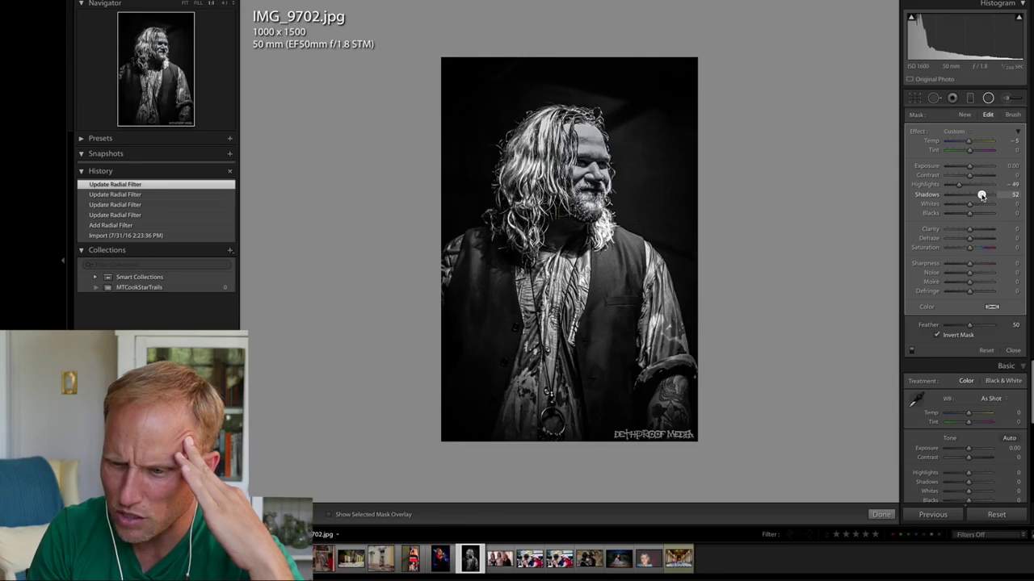
{"action": "left_click", "coordinate": [970, 184]}
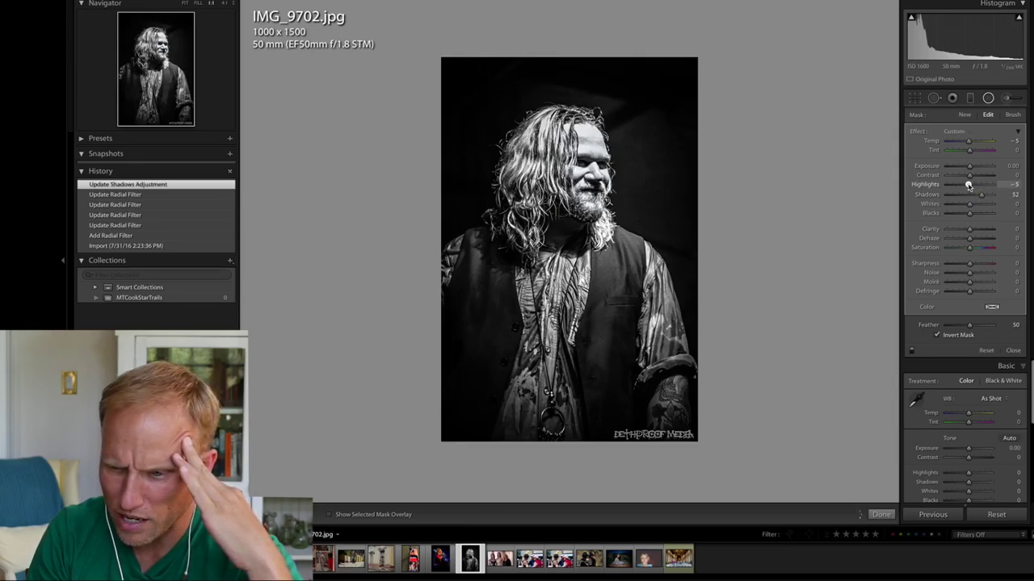
{"action": "left_click_drag", "start_coordinate": [965, 186], "coordinate": [967, 185]}
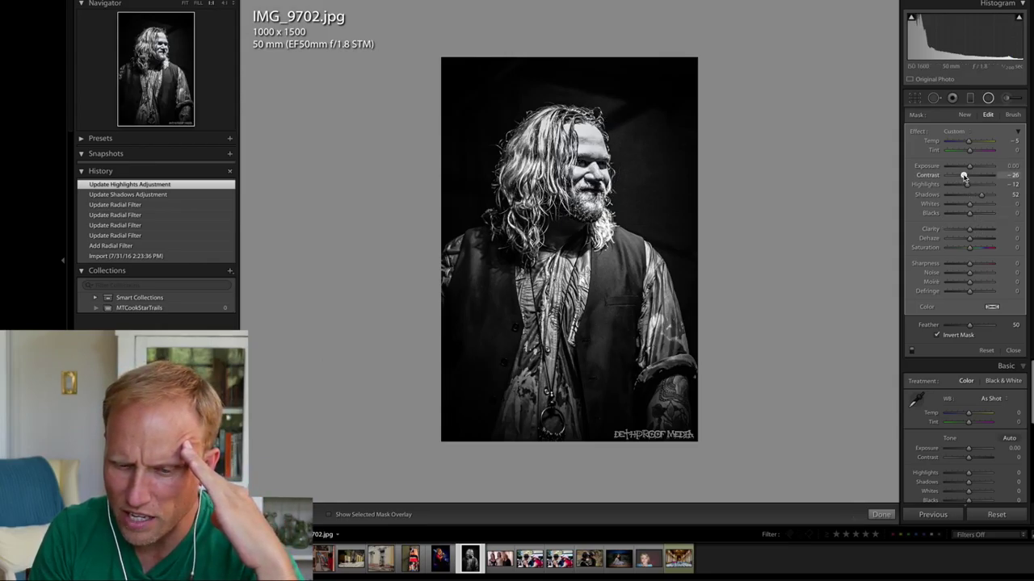
{"action": "left_click_drag", "start_coordinate": [964, 177], "coordinate": [963, 175]}
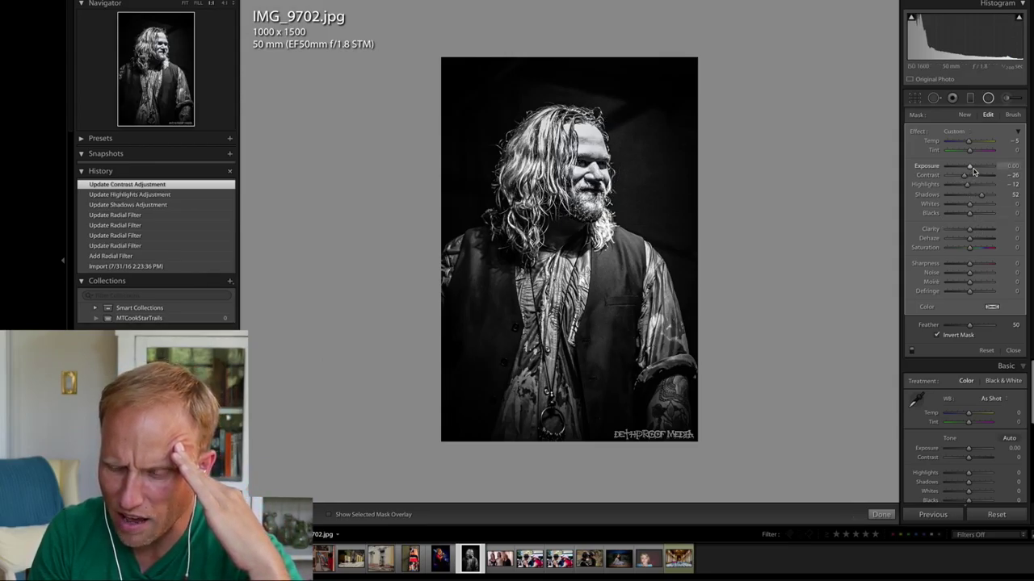
{"action": "left_click", "coordinate": [1013, 351]}
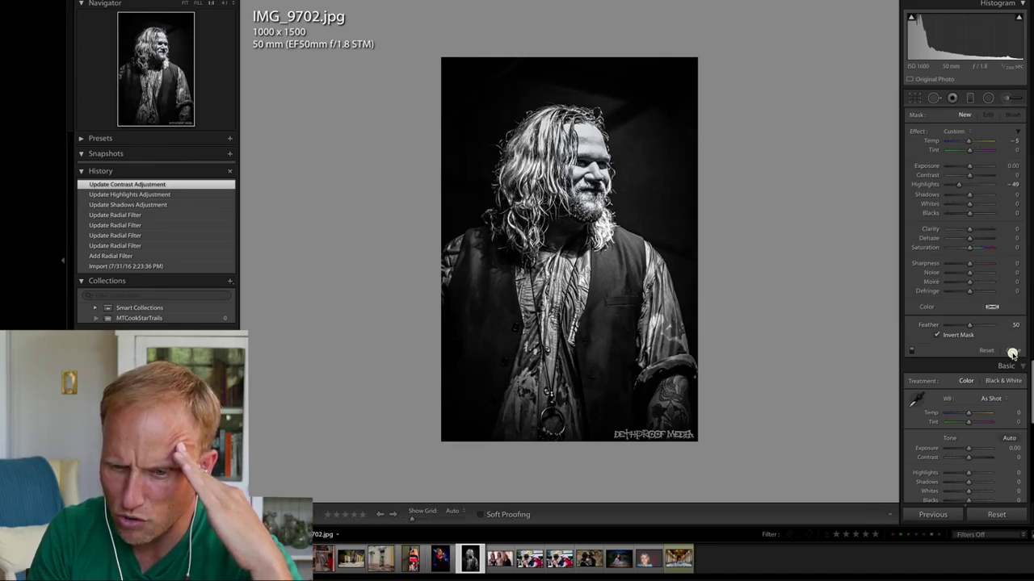
{"action": "left_click", "coordinate": [1007, 98]}
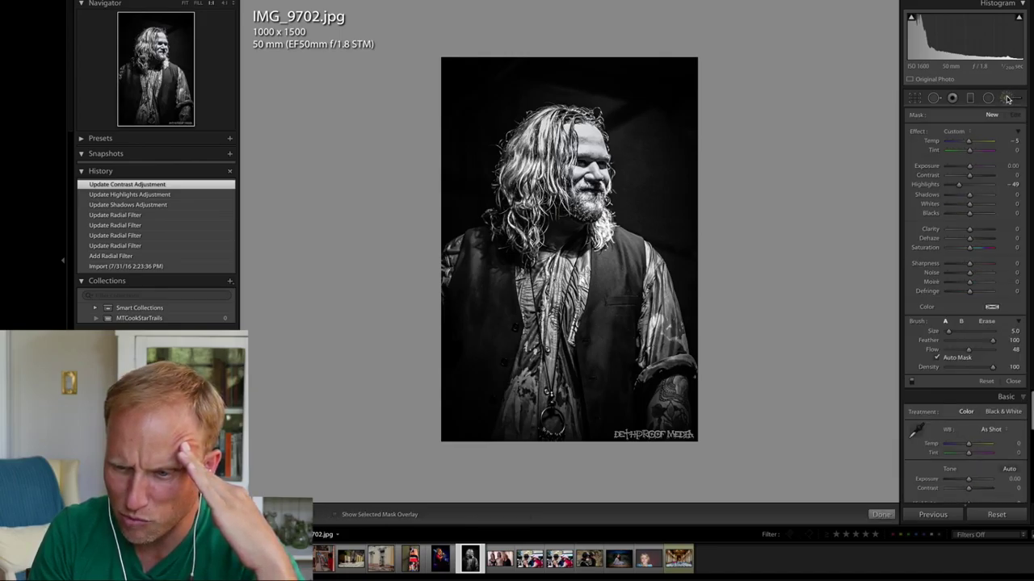
Step: Paint an Exposure +0.38 brush stroke on the man's face
{"action": "left_click", "coordinate": [965, 134]}
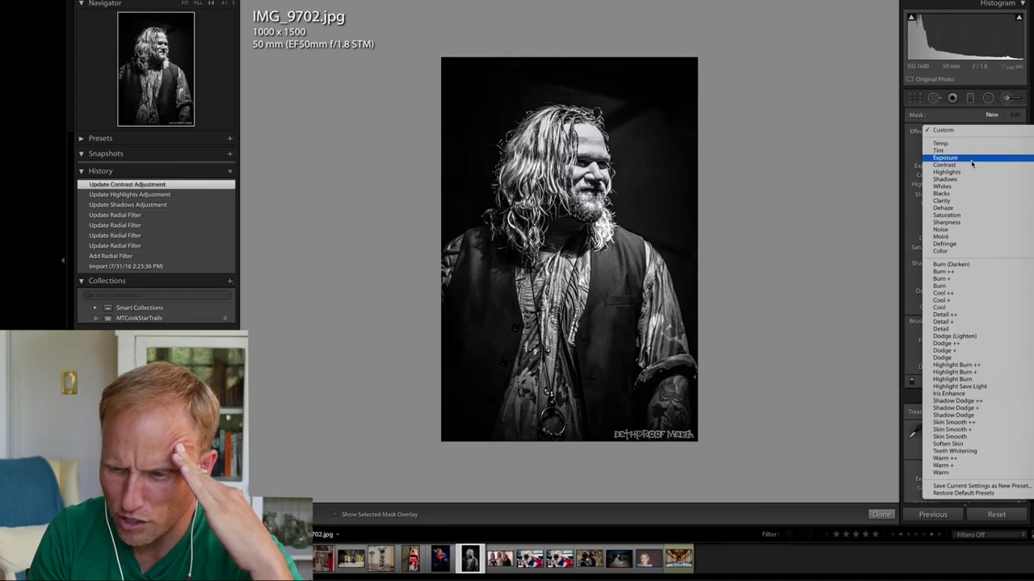
{"action": "left_click", "coordinate": [969, 159]}
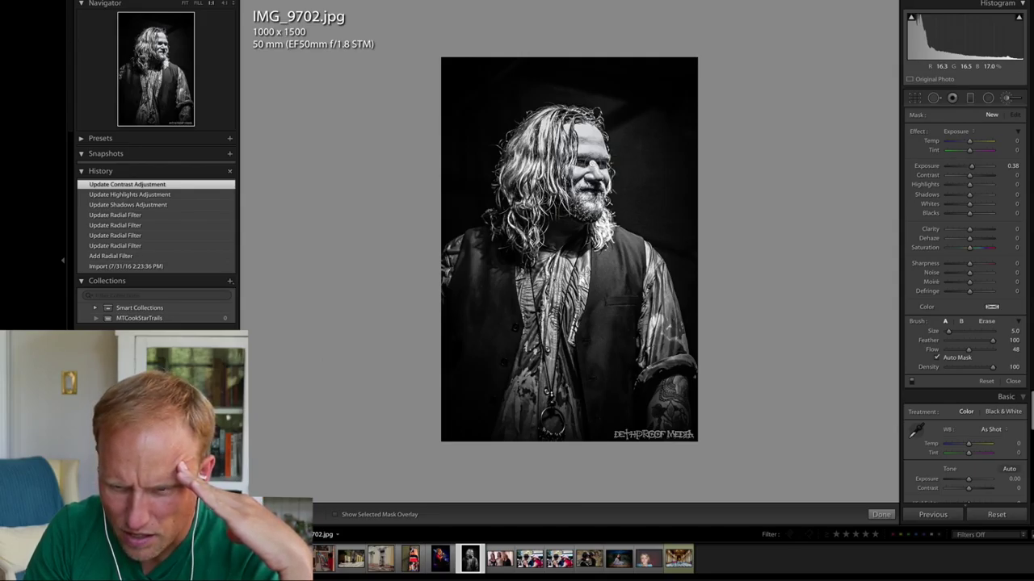
{"action": "left_click", "coordinate": [578, 164]}
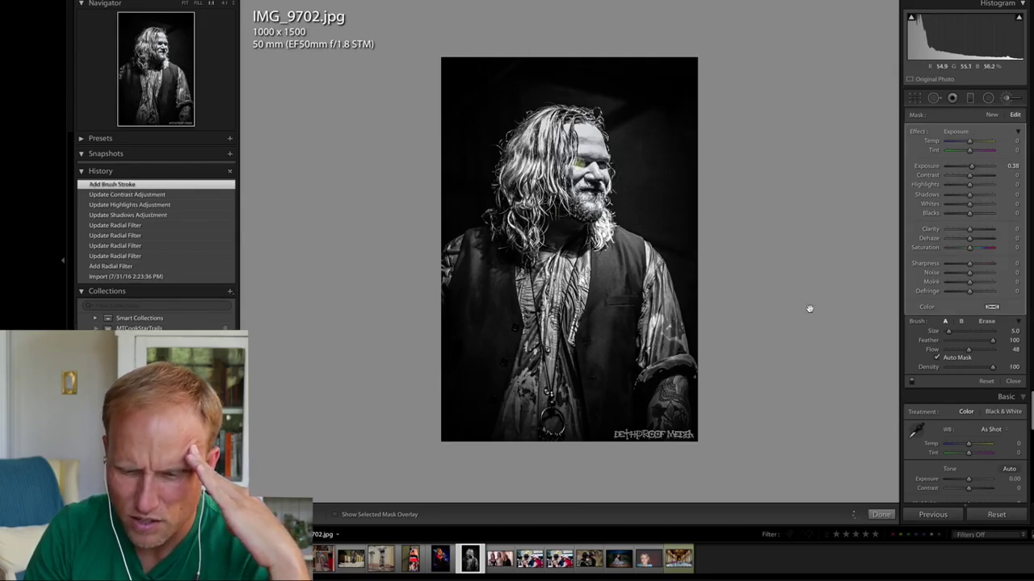
{"action": "left_click", "coordinate": [1013, 382]}
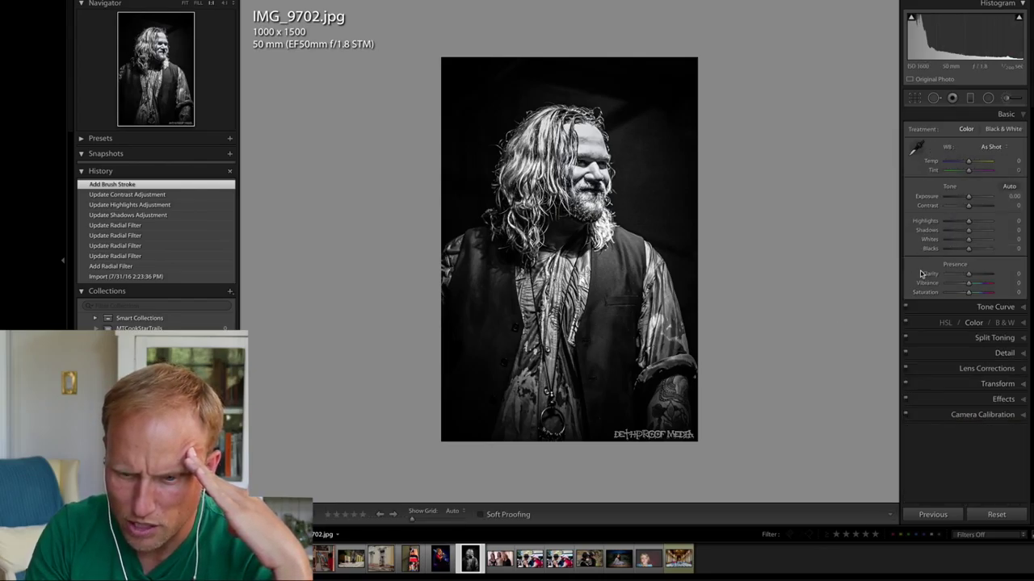
Step: Toggle between IMG_9702's before and after views to compare the edits
{"action": "key", "text": "backslash"}
{"action": "key", "text": "backslash"}
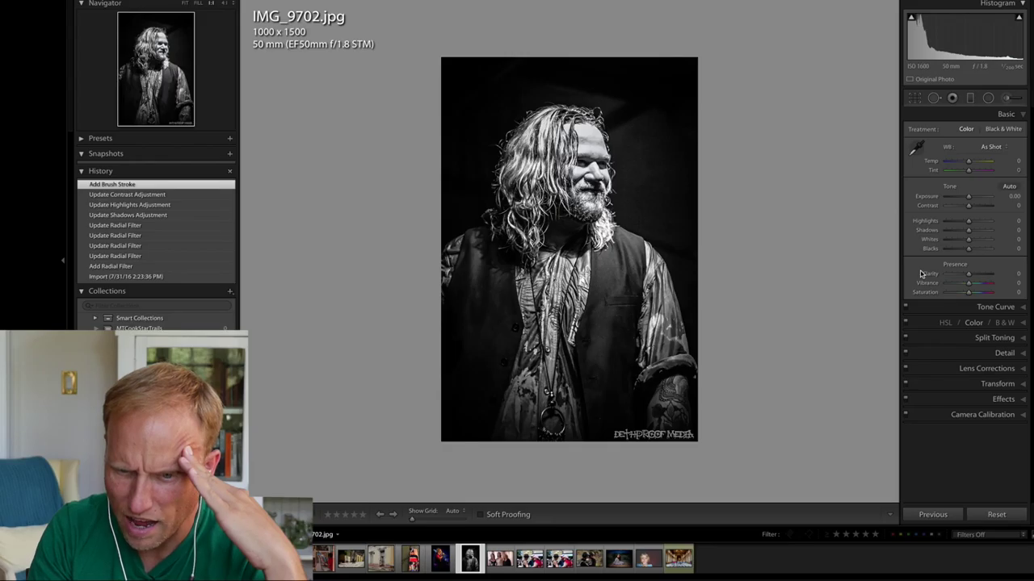
{"action": "key", "text": "backslash"}
{"action": "key", "text": "backslash"}
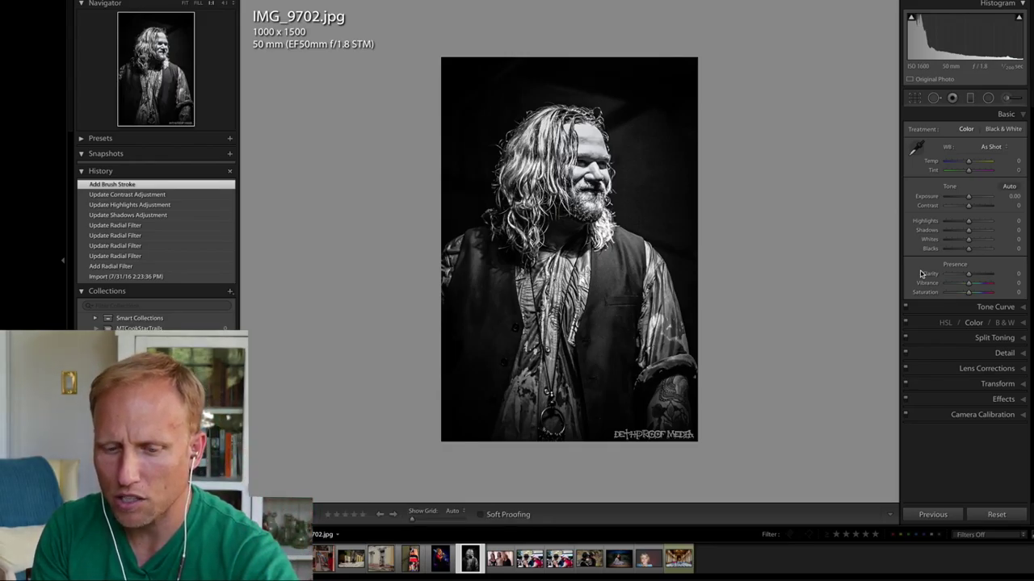
{"action": "key", "text": "backslash"}
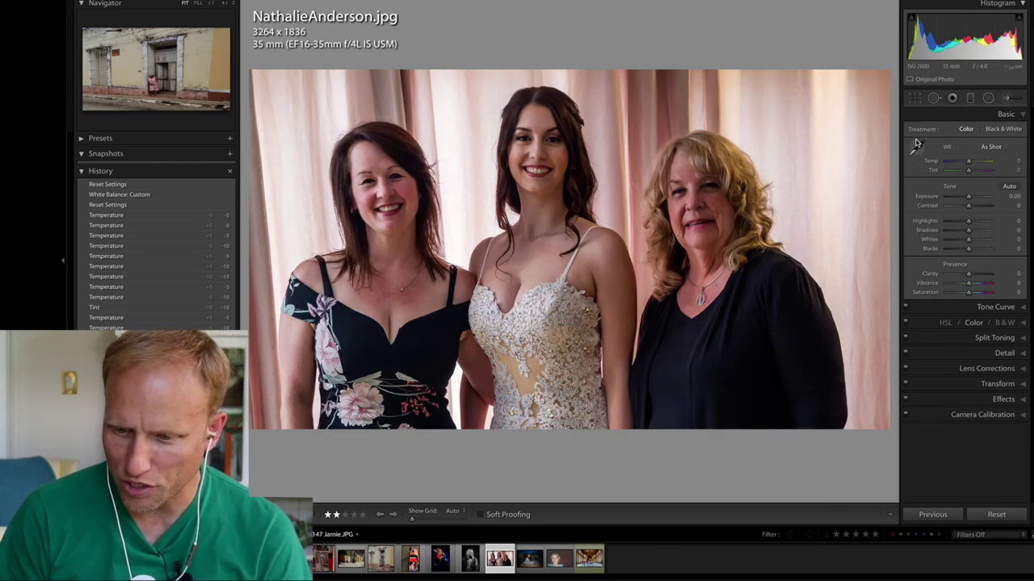
{"action": "left_click", "coordinate": [911, 99]}
Step: Straighten the group photo 1.57° and trim its right side to 3014 x 1696
{"action": "left_click_drag", "start_coordinate": [894, 103], "coordinate": [896, 119]}
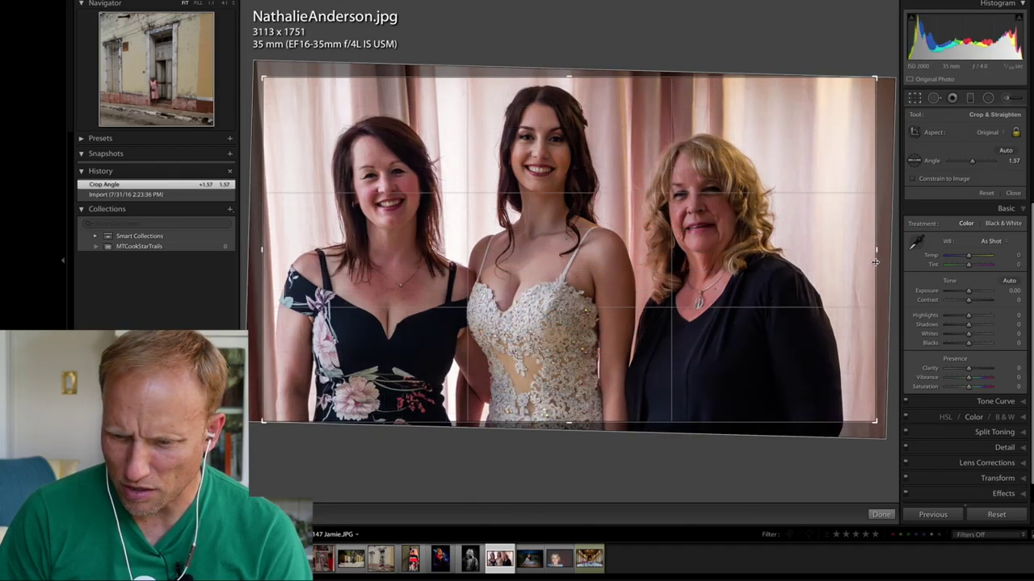
{"action": "left_click_drag", "start_coordinate": [874, 254], "coordinate": [856, 254]}
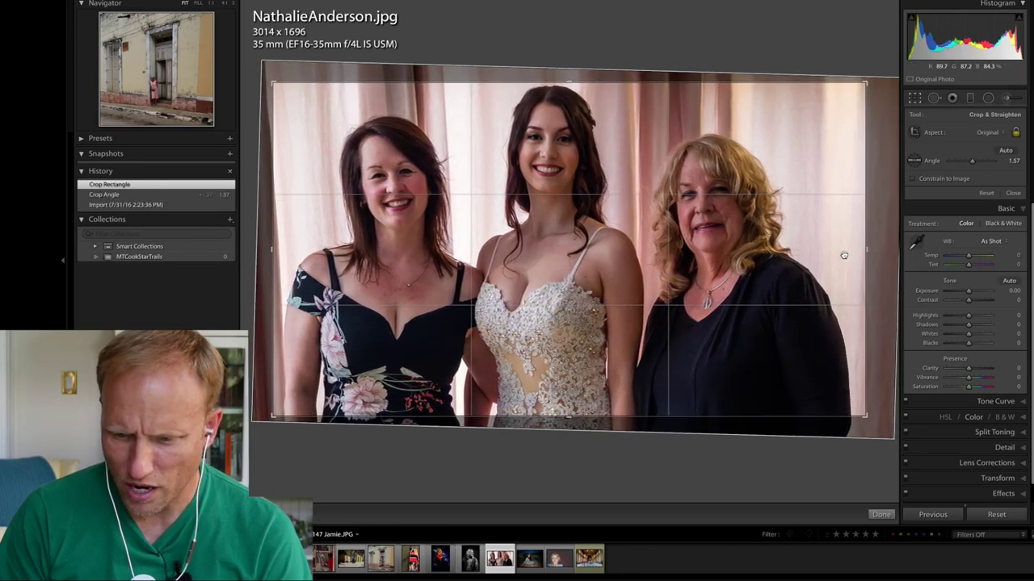
{"action": "key", "text": "Return"}
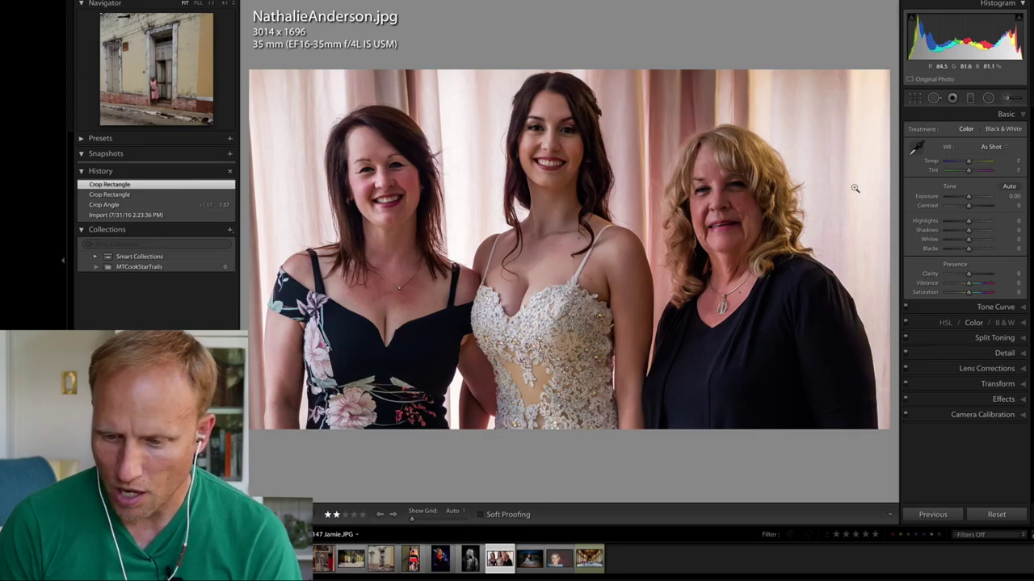
{"action": "left_click", "coordinate": [915, 147]}
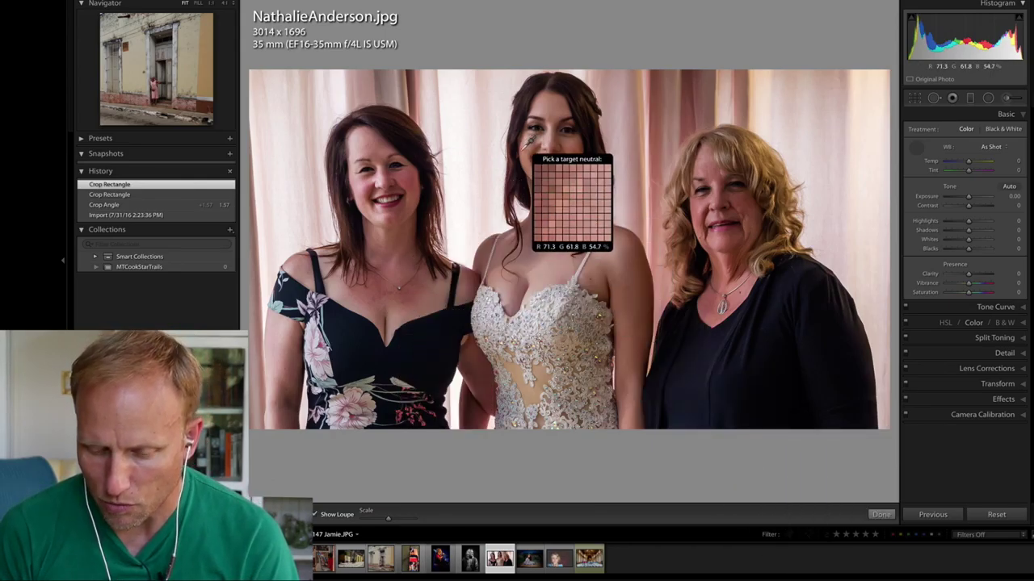
{"action": "left_click", "coordinate": [920, 149]}
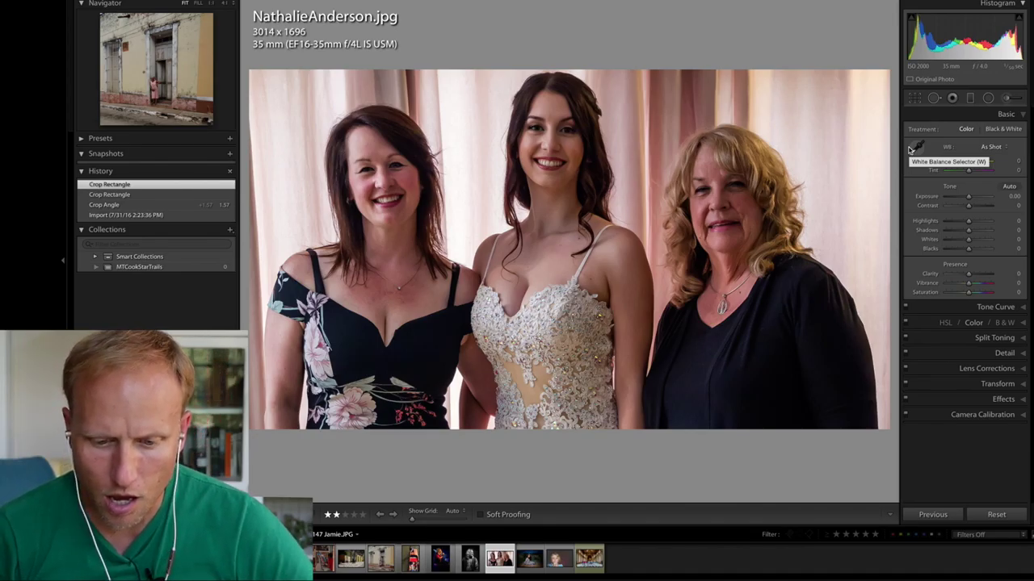
Step: Set Exposure to +0.30, plus HSL Red Hue +10 and Red Luminance +15
{"action": "left_click", "coordinate": [972, 199]}
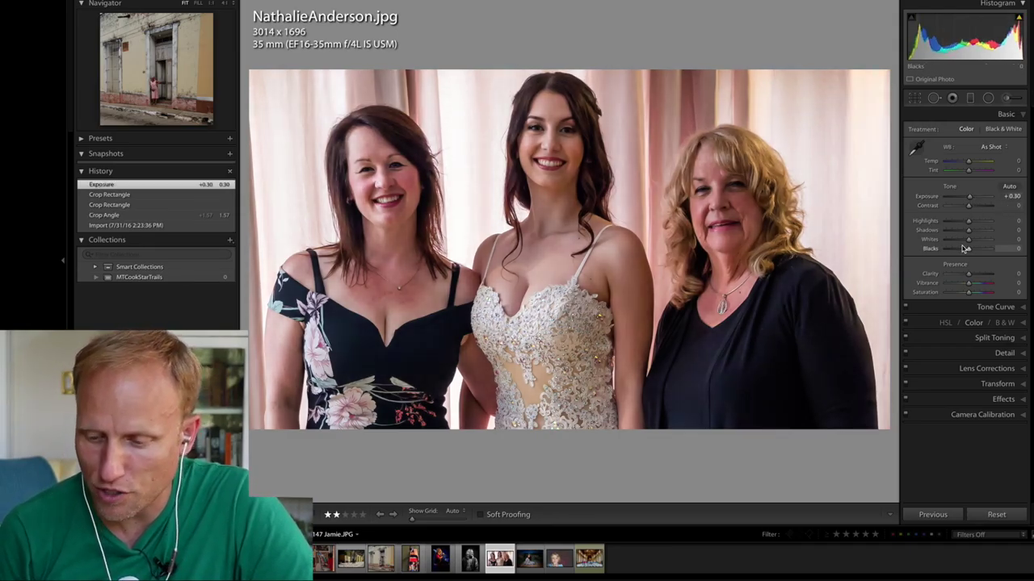
{"action": "left_click", "coordinate": [973, 323]}
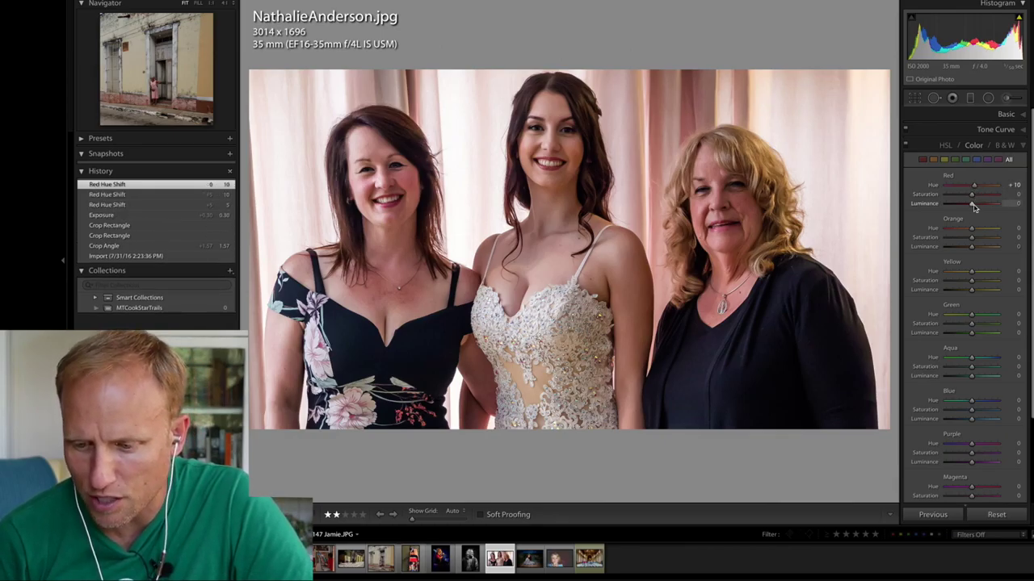
{"action": "scroll", "coordinate": [974, 206], "scroll_direction": "up", "scroll_amount": 3}
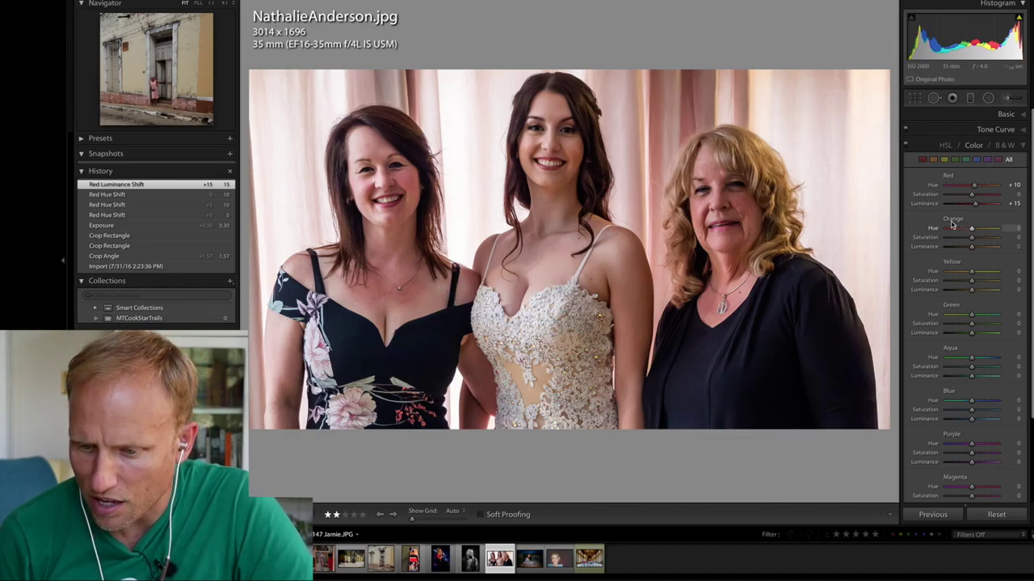
Step: Switch the HSL colour adjustments off and on to compare, leaving them enabled
{"action": "left_click", "coordinate": [906, 146]}
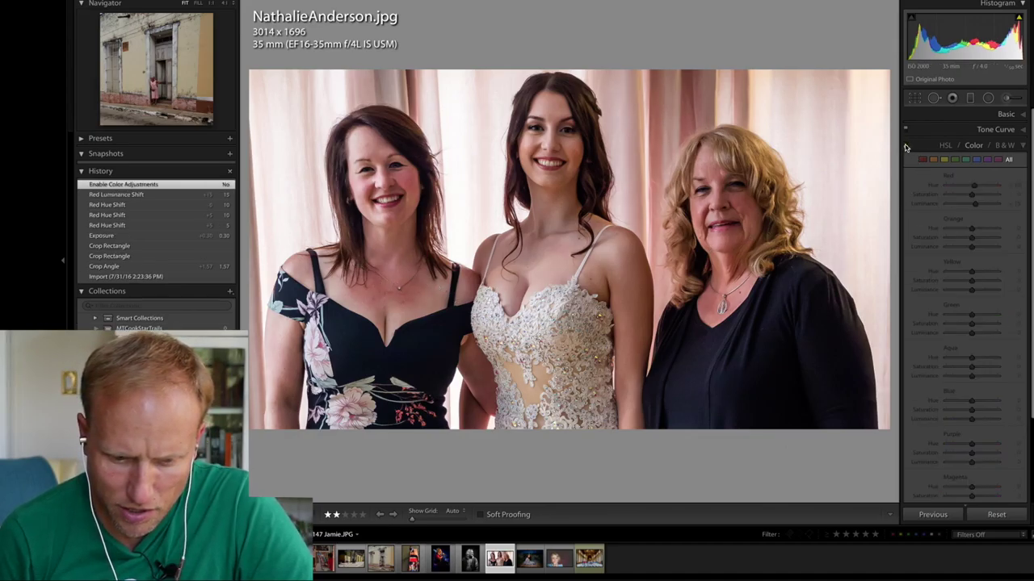
{"action": "left_click", "coordinate": [906, 146]}
{"action": "left_click", "coordinate": [906, 146]}
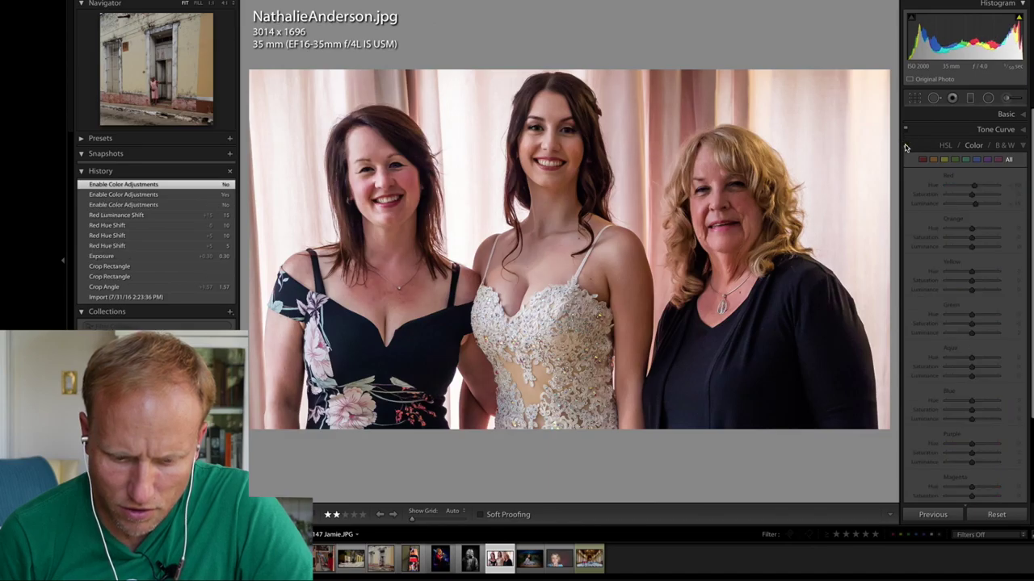
{"action": "left_click", "coordinate": [905, 146]}
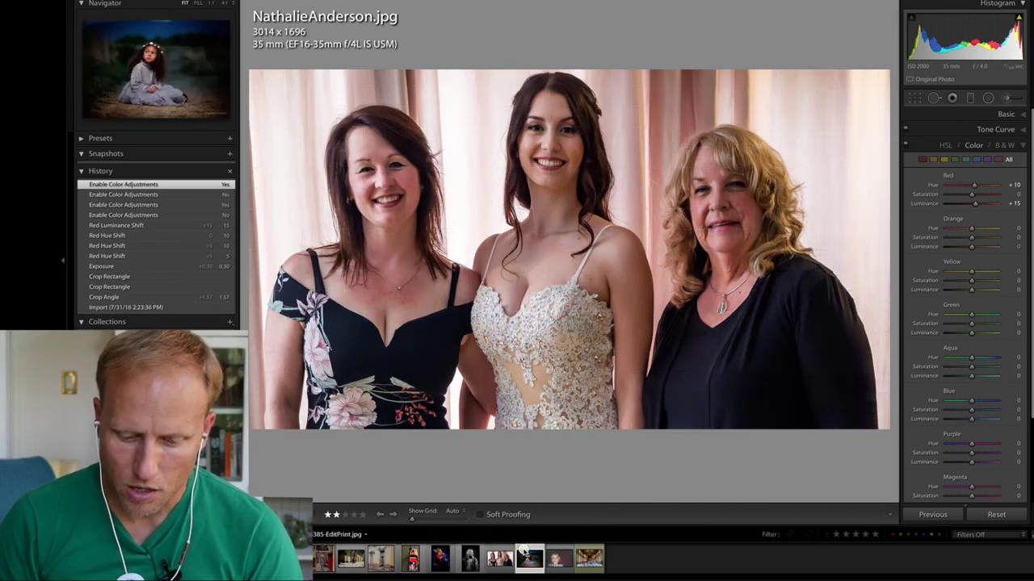
Step: Trim the top of KWP_4385-EditPrint.jpg, cropping it to 5616 x 3744
{"action": "left_click", "coordinate": [535, 569]}
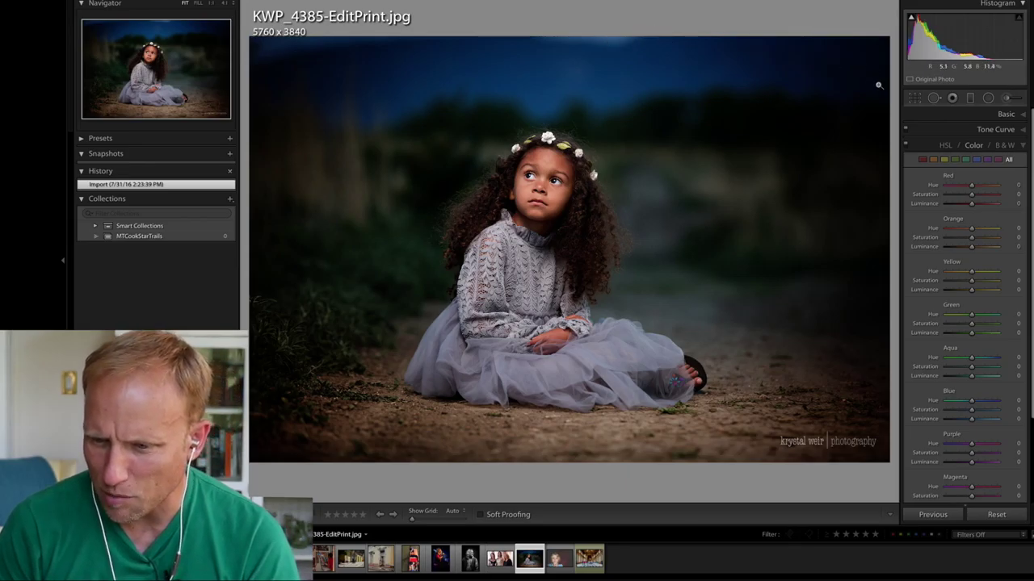
{"action": "key", "text": "r"}
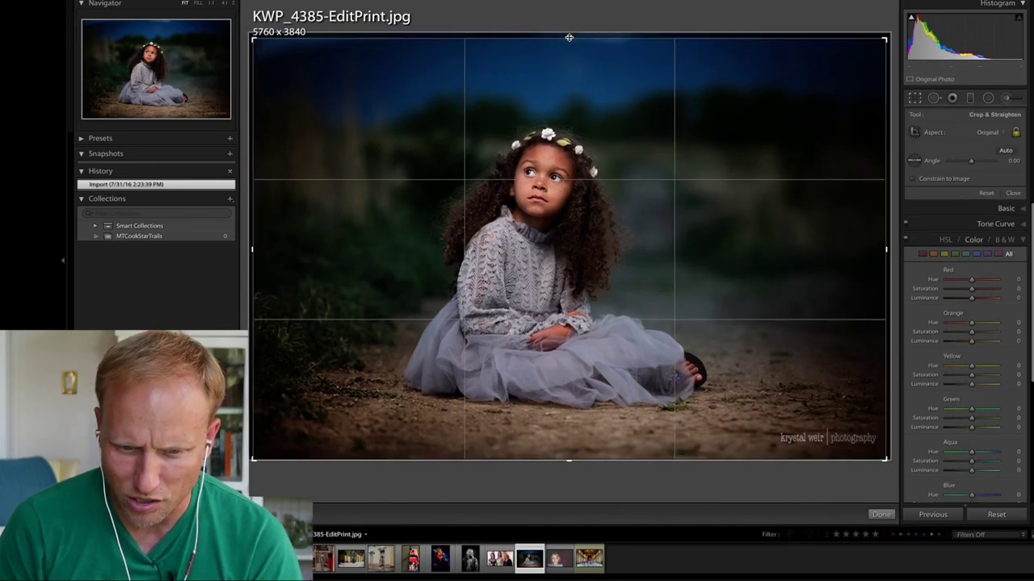
{"action": "left_click_drag", "start_coordinate": [570, 39], "coordinate": [569, 41]}
{"action": "key", "text": "r"}
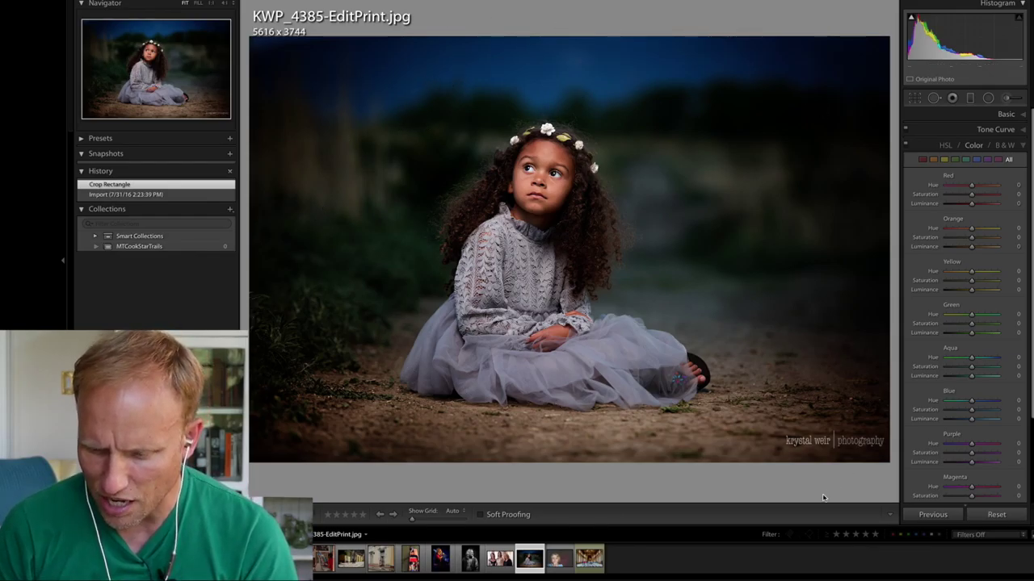
{"action": "left_click", "coordinate": [1005, 159]}
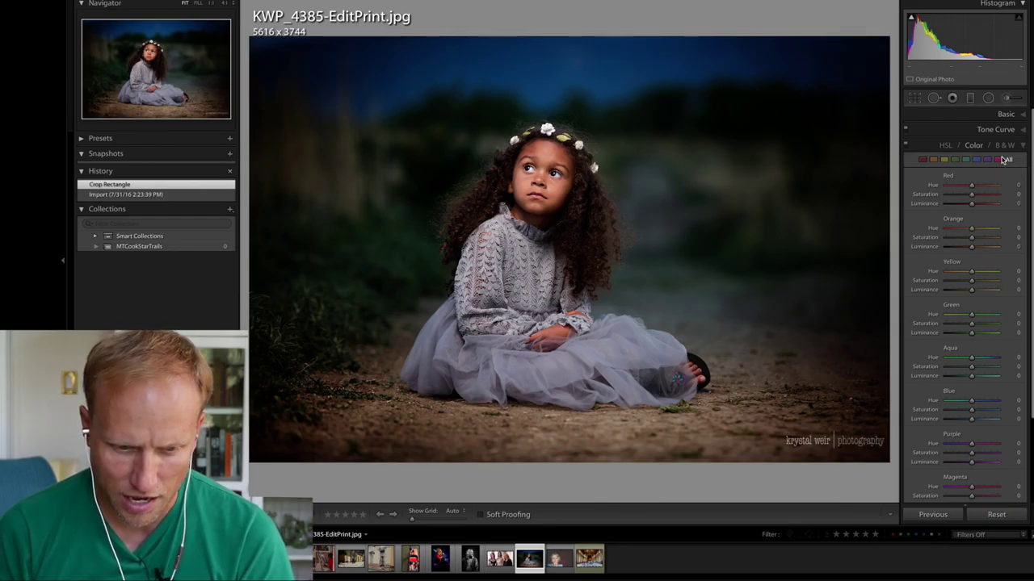
{"action": "key", "text": "Right"}
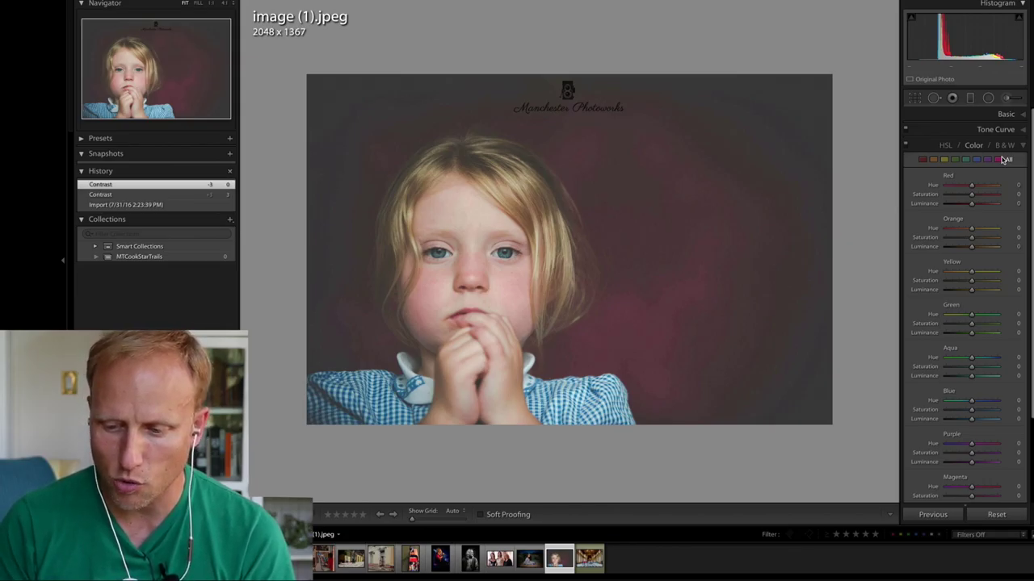
Step: Try image (1).jpeg's Contrast at about +67, then return it to 0
{"action": "left_click", "coordinate": [1006, 115]}
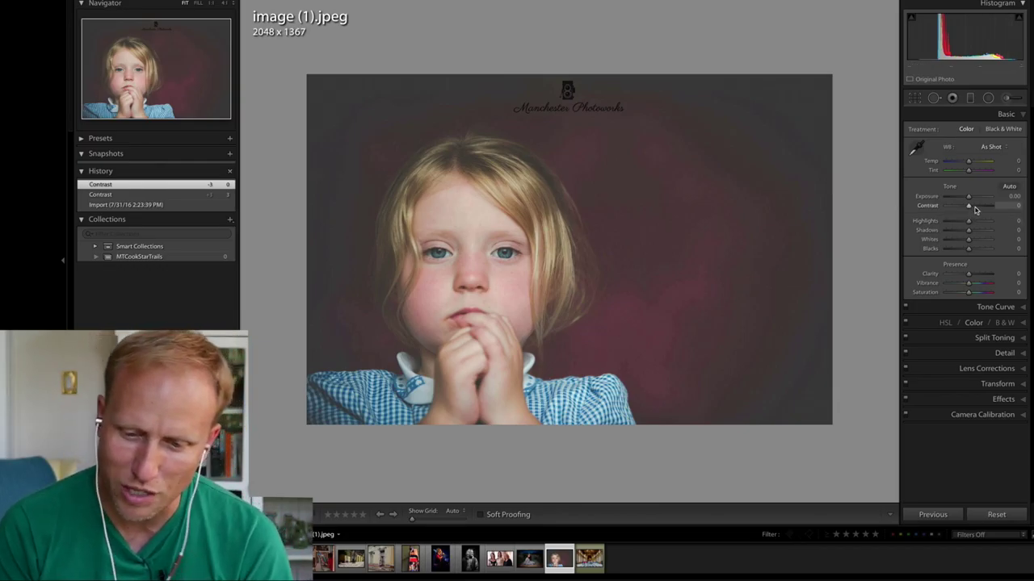
{"action": "left_click_drag", "start_coordinate": [975, 210], "coordinate": [979, 207]}
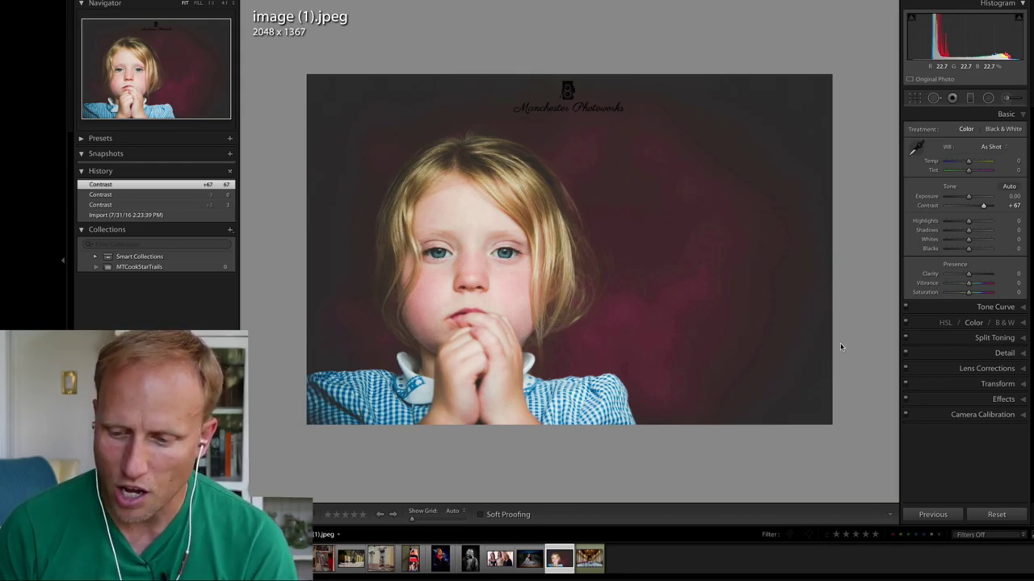
{"action": "left_click_drag", "start_coordinate": [982, 208], "coordinate": [969, 209]}
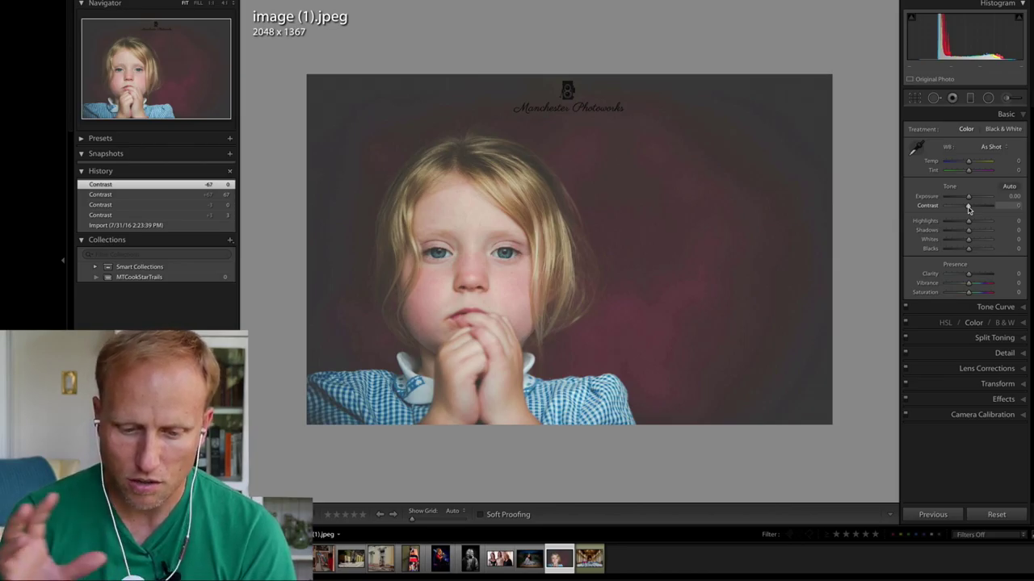
{"action": "left_click", "coordinate": [589, 562]}
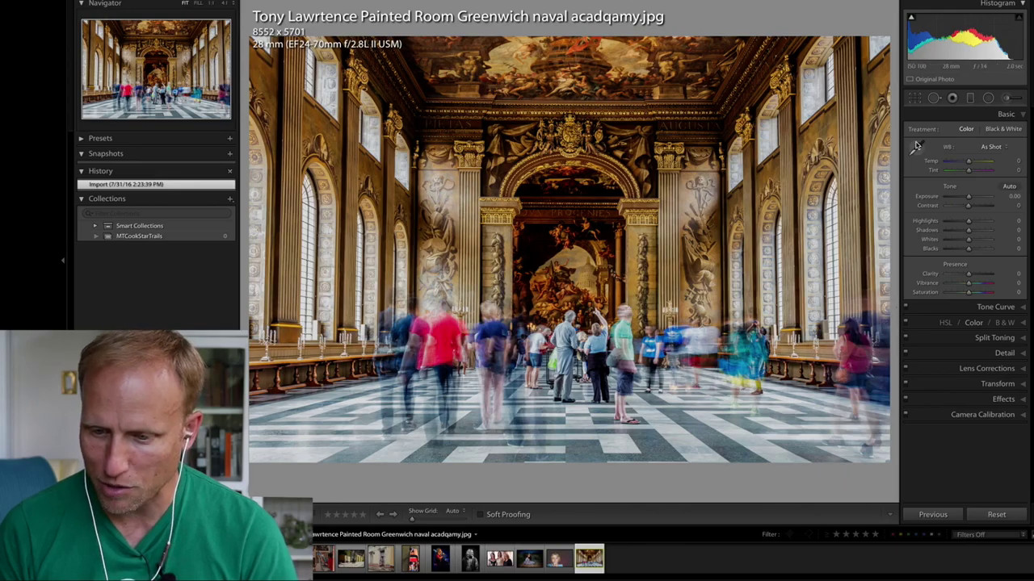
Step: Straighten the Greenwich hall photo by -0.30°, giving 8485 x 5656
{"action": "left_click", "coordinate": [915, 98]}
{"action": "left_click_drag", "start_coordinate": [897, 139], "coordinate": [895, 137]}
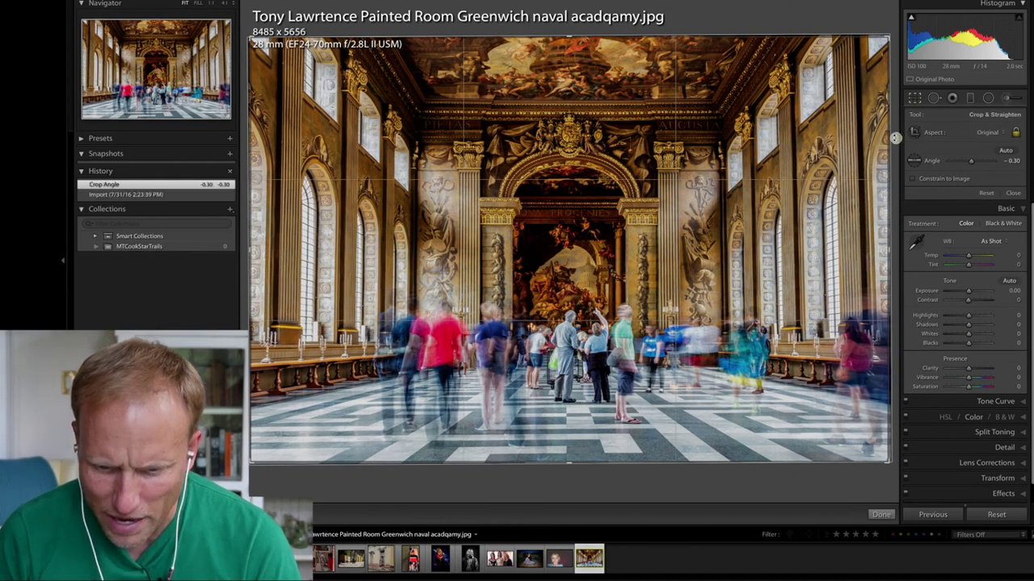
{"action": "key", "text": "Return"}
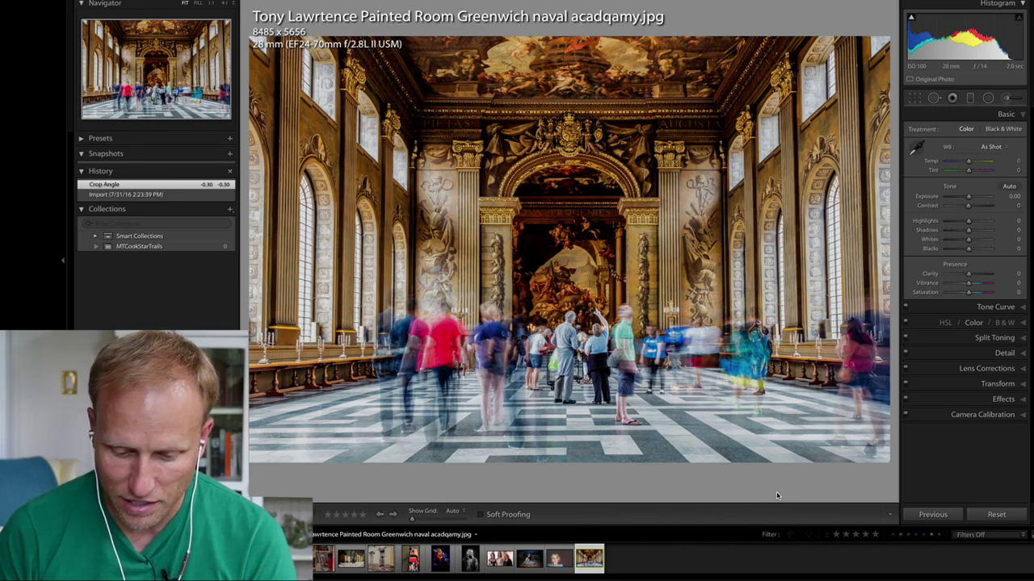
Step: Step back two photos in the filmstrip to the cropped KWP_4385-EditPrint.jpg portrait
{"action": "key", "text": "Left"}
{"action": "key", "text": "Left"}
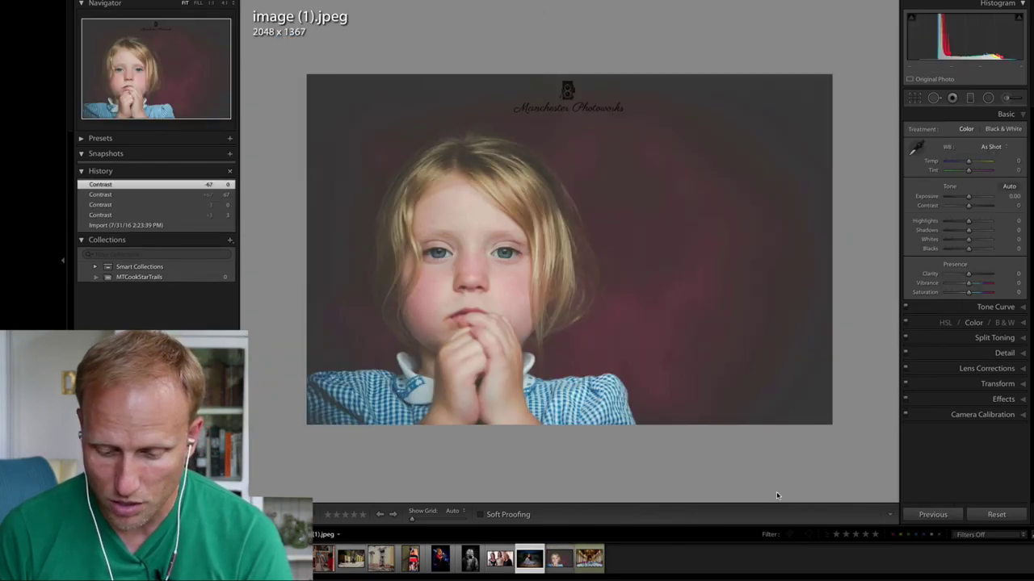
{"action": "key", "text": "Left"}
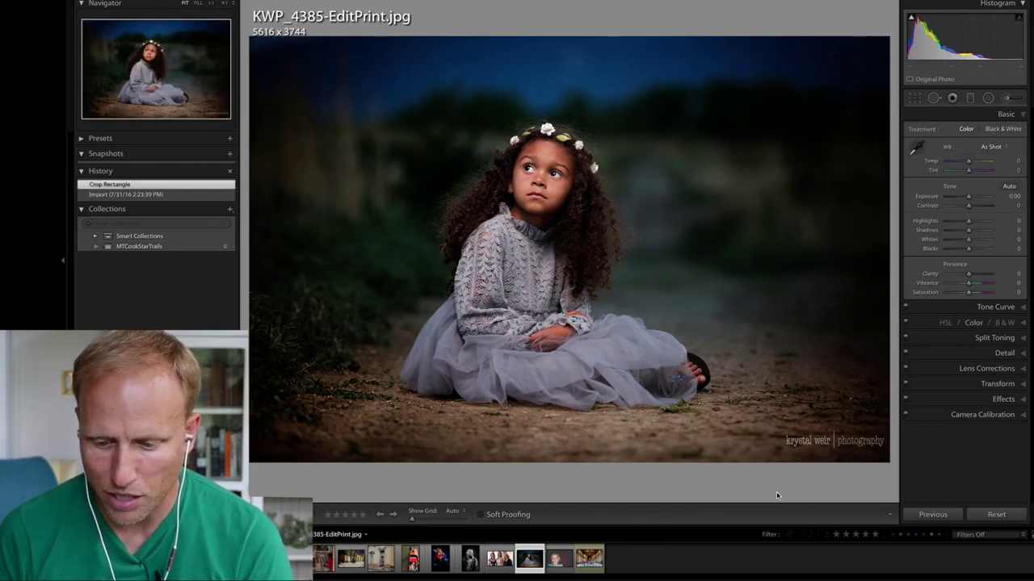